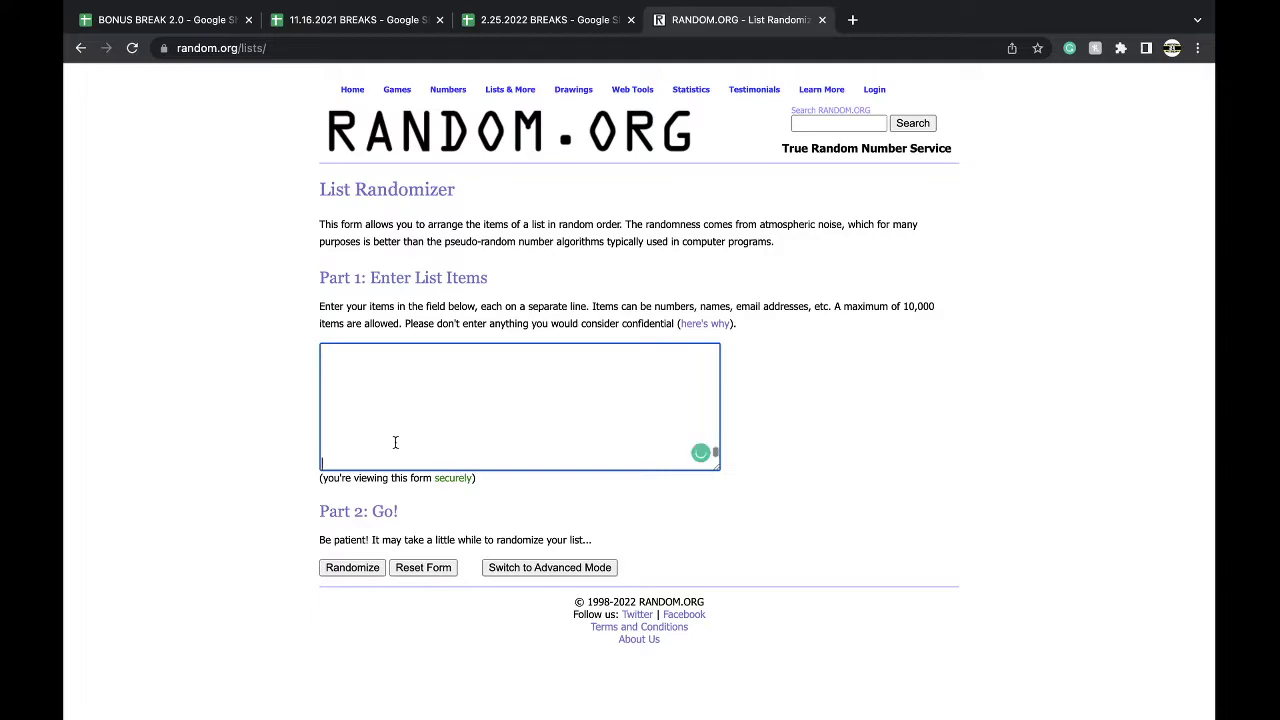
- Shuffle the 45-number list in RANDOM.ORG, then reshuffle it repeatedly with Again!
left_click(353, 569)
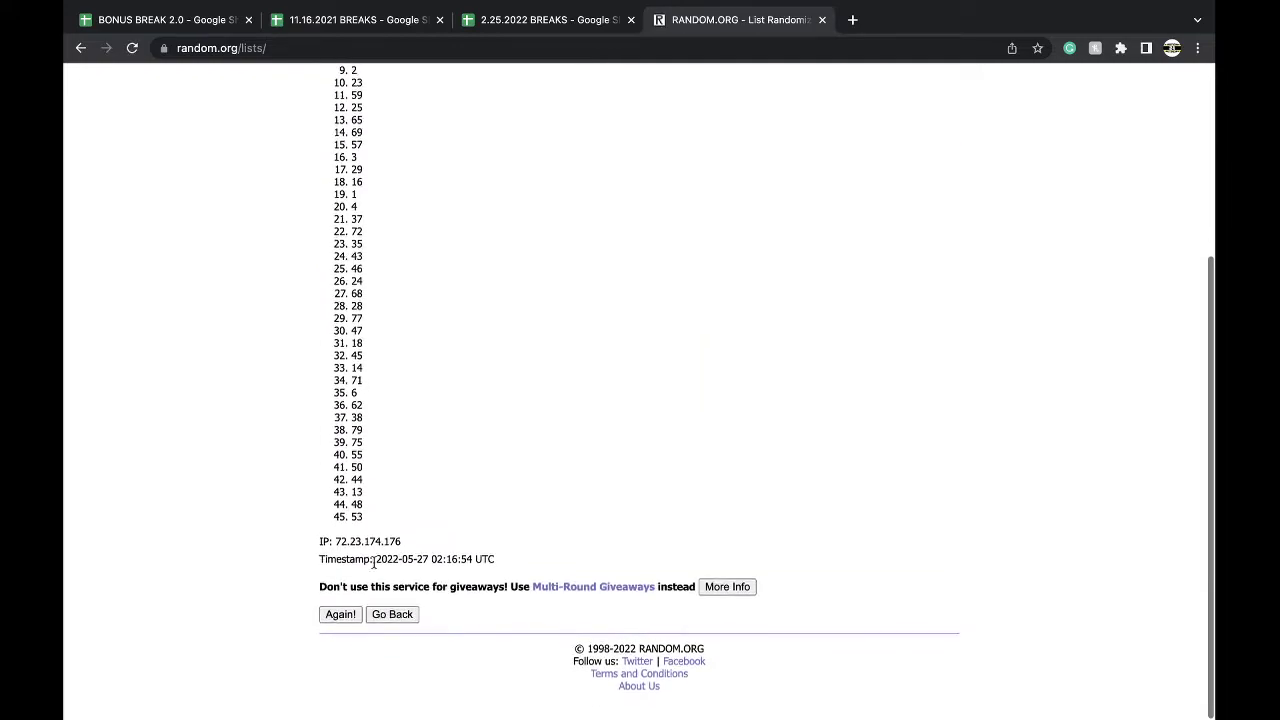
left_click(340, 615)
left_click(340, 615)
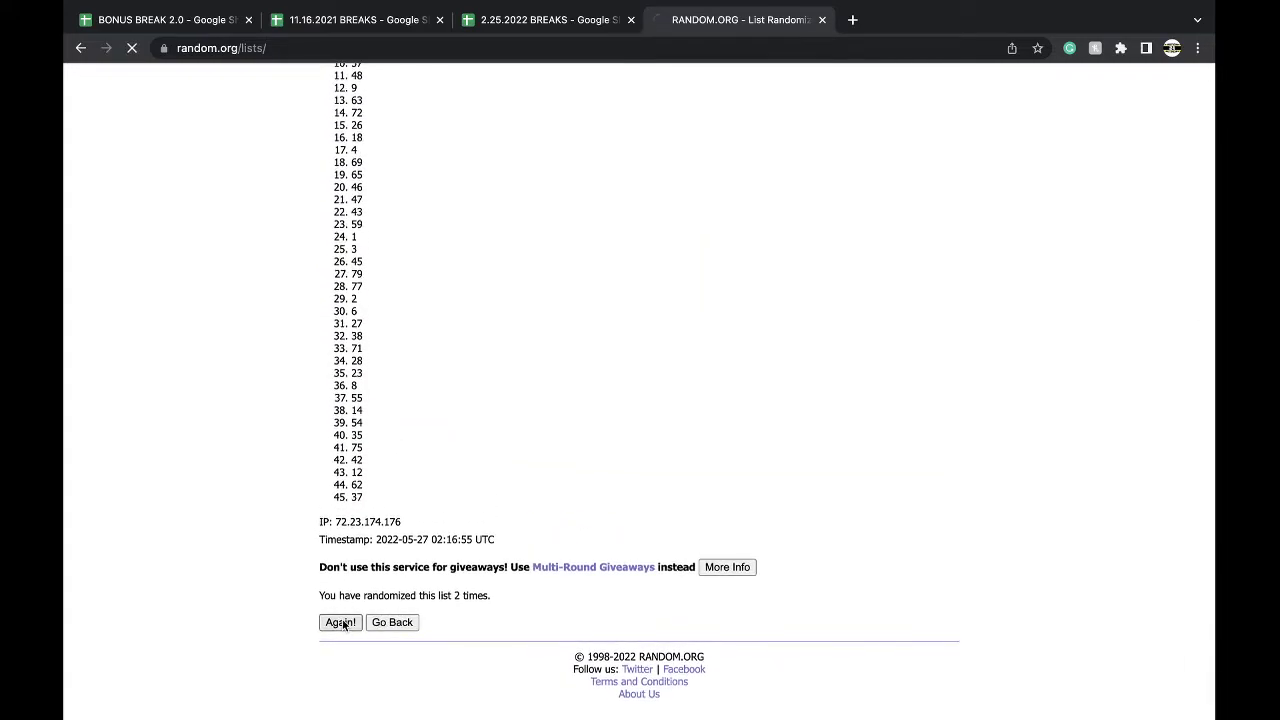
left_click(342, 618)
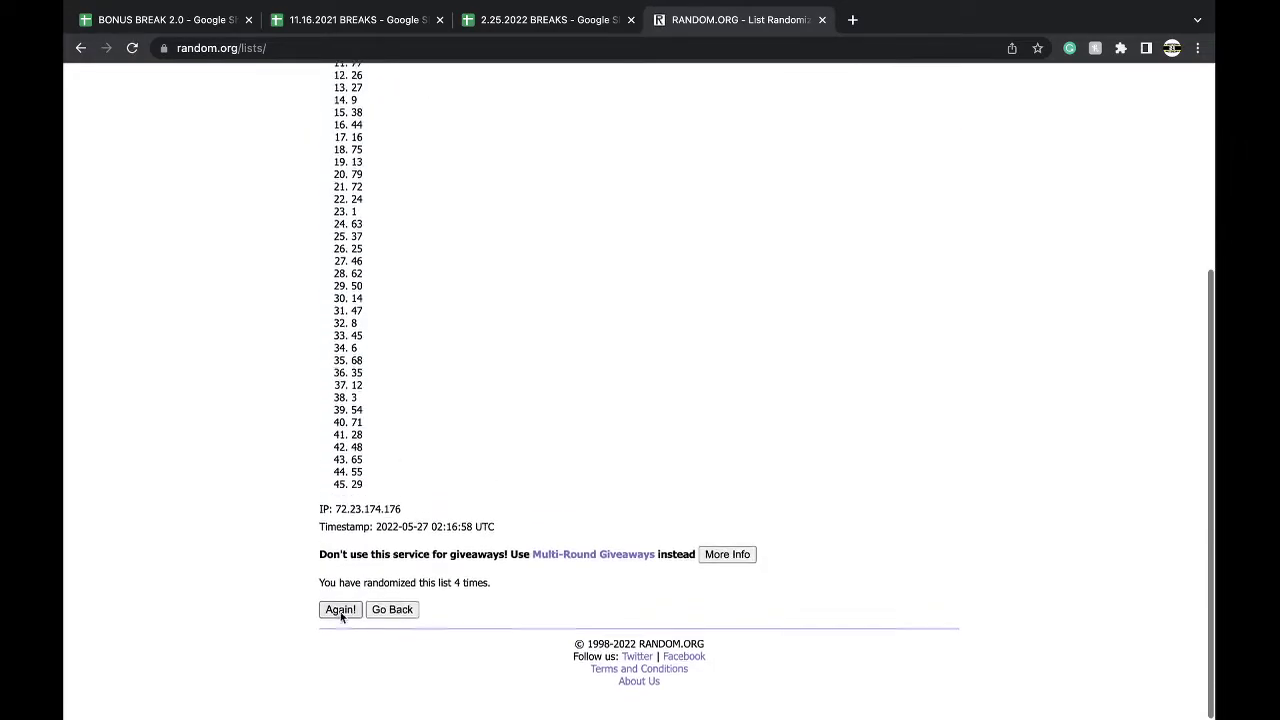
left_click(340, 620)
- Fill cell E32 (number 54) green on the #39 PREM BK JERSEY sheet
left_click(548, 20)
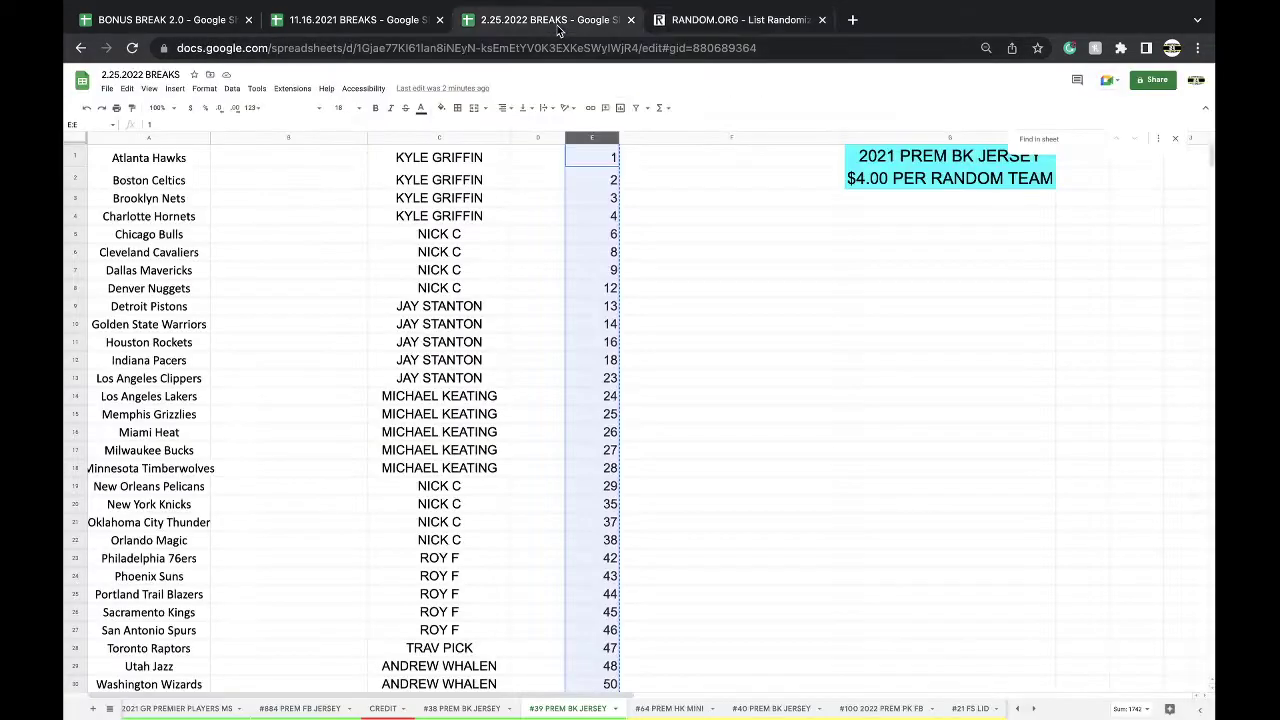
scroll(614, 463, "down", 3)
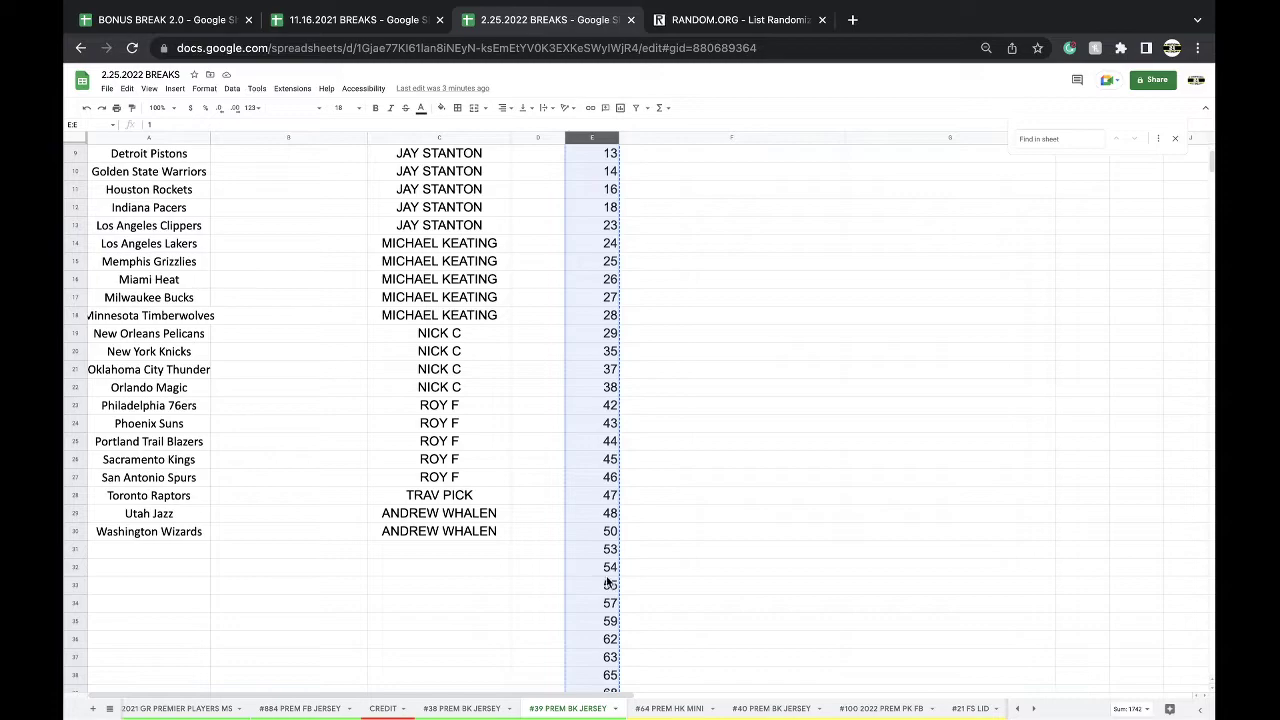
left_click(610, 567)
left_click(441, 107)
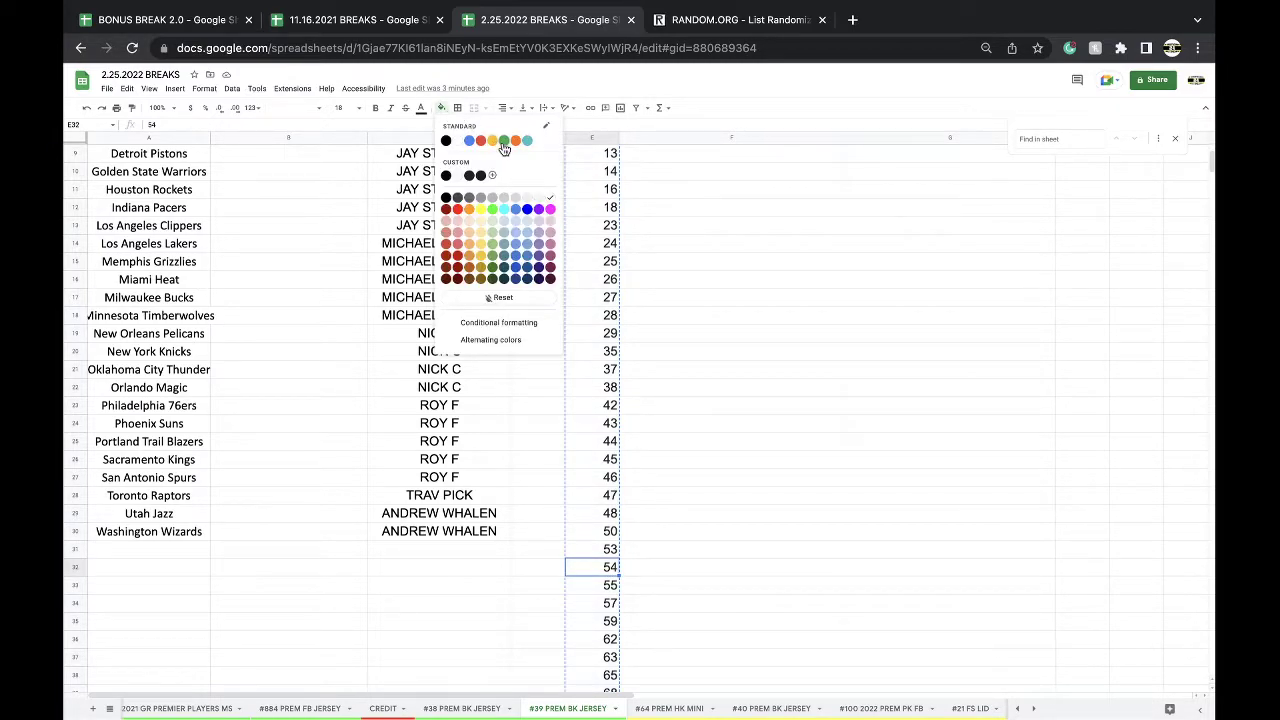
left_click(503, 140)
- Rename a copy of the #39 sheet to '#40 PREM BK JERSEY', then delete that duplicate
right_click(585, 715)
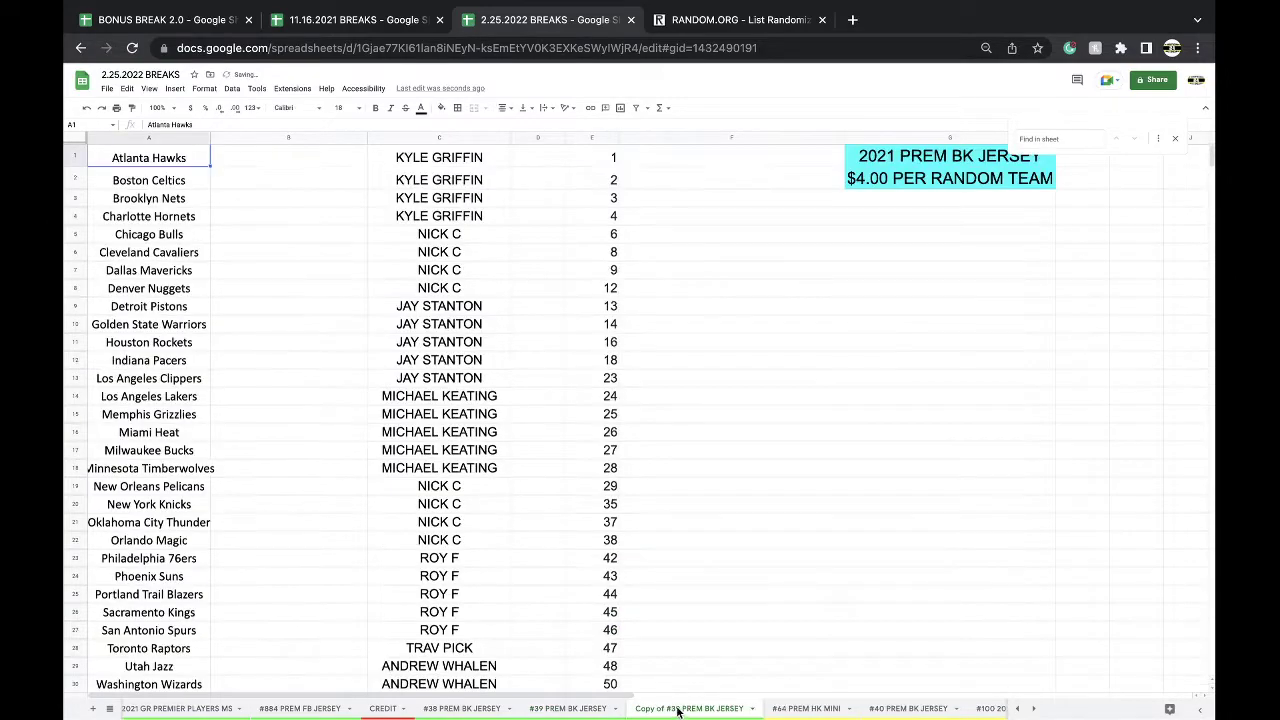
left_click_drag(682, 710, 636, 710)
type("#40")
key("Return")
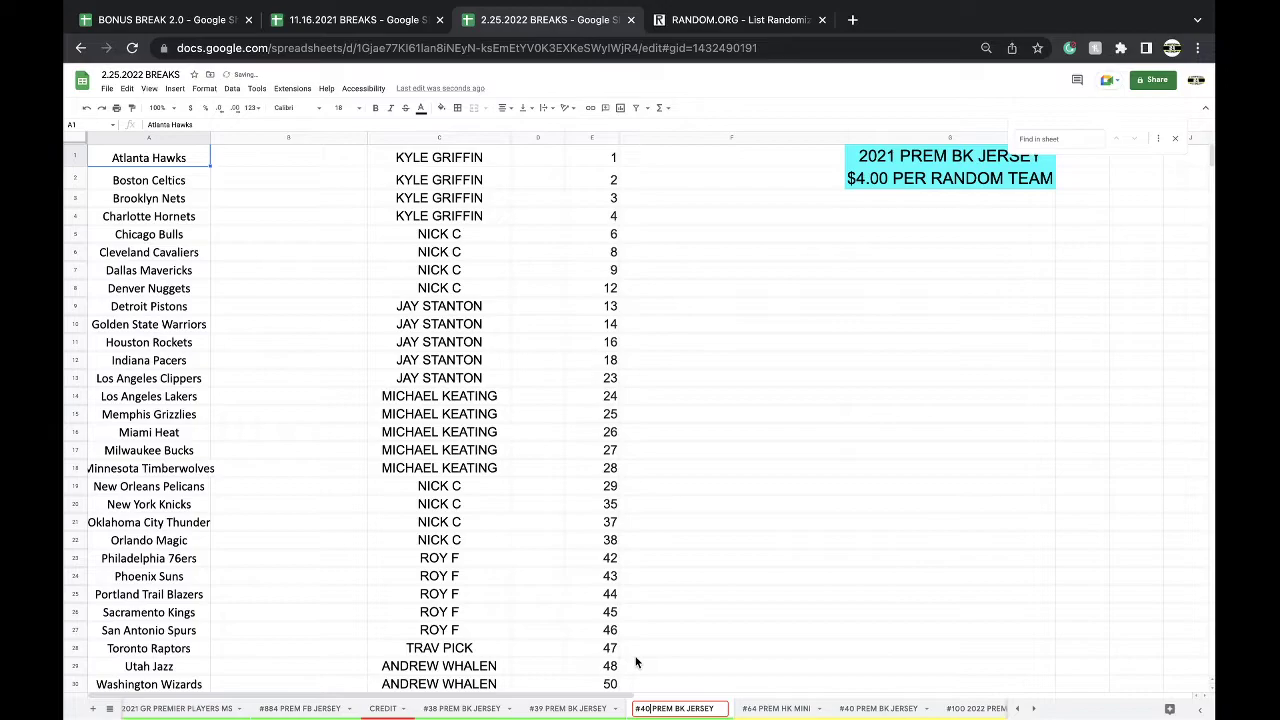
left_click(659, 648)
right_click(676, 710)
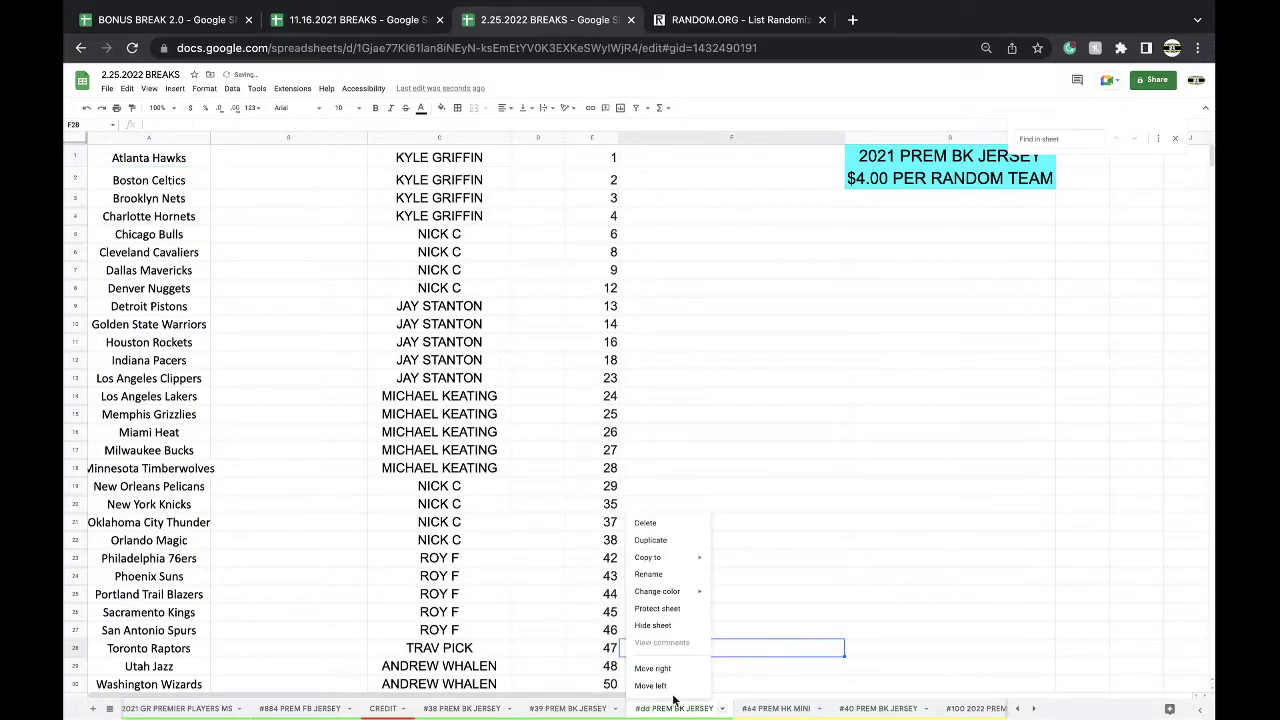
left_click(650, 523)
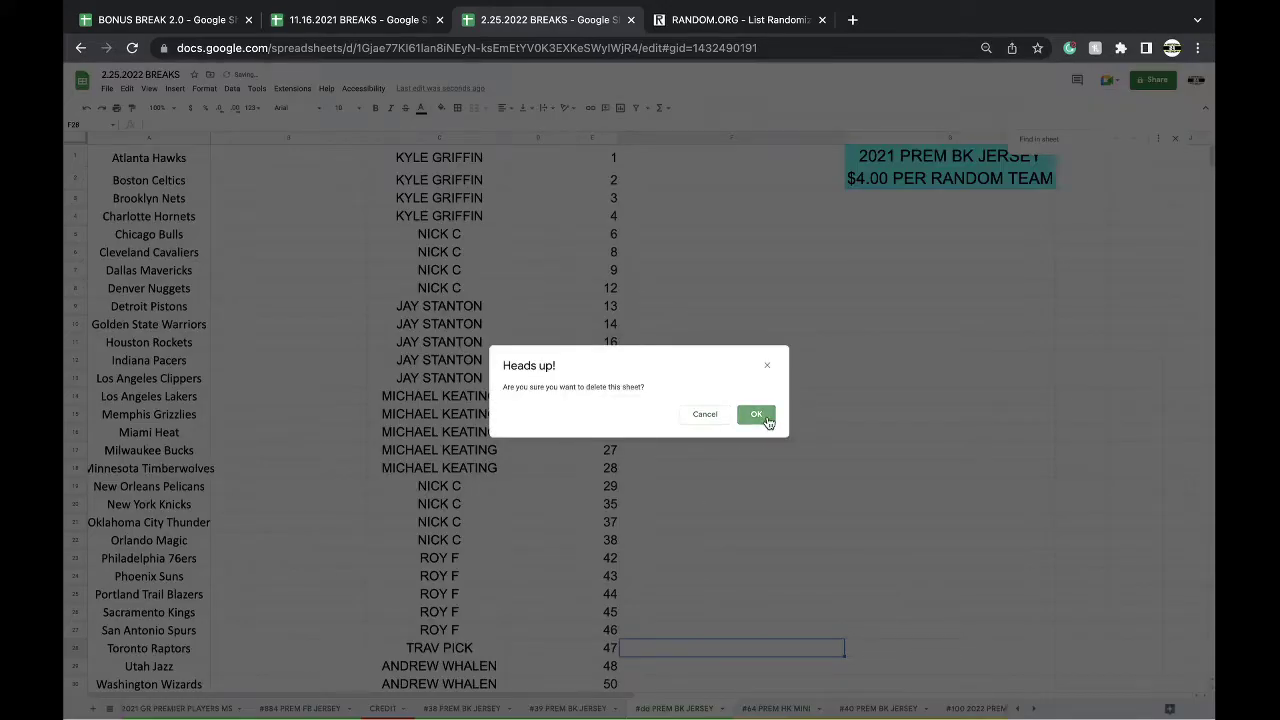
left_click(767, 421)
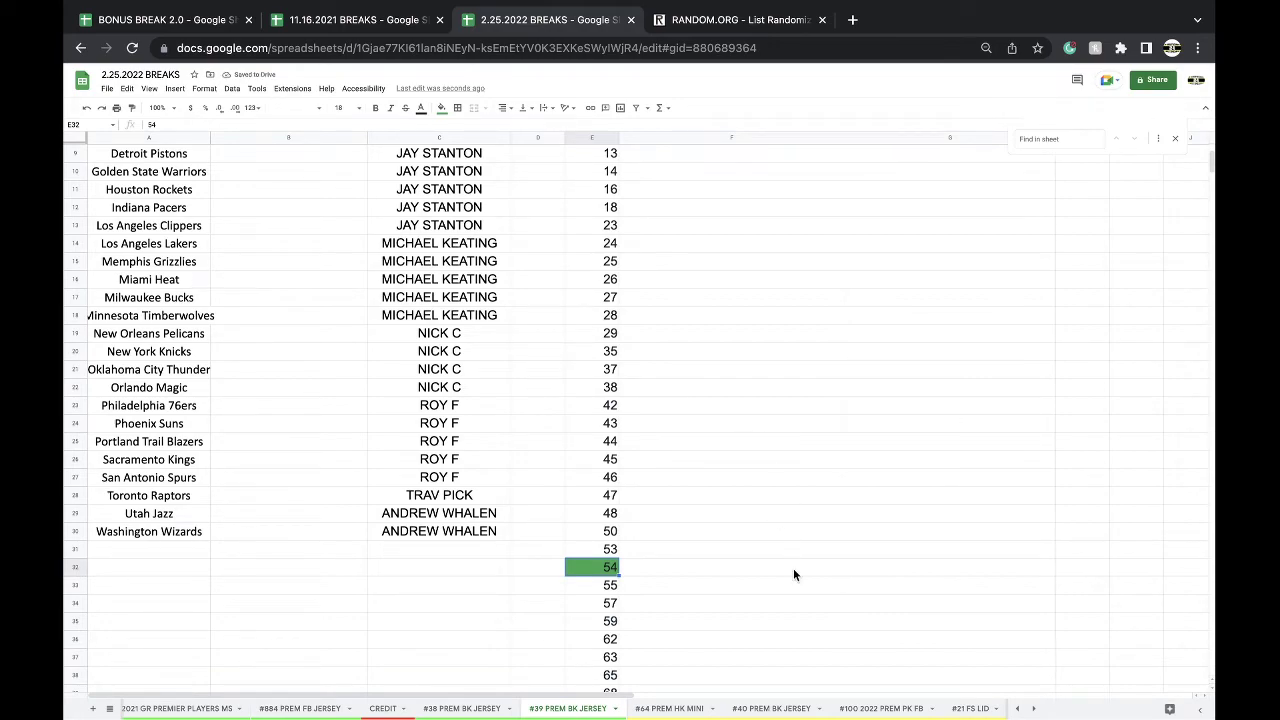
- Delete the row containing 54 on the existing #40 PREM BK JERSEY sheet
left_click(771, 708)
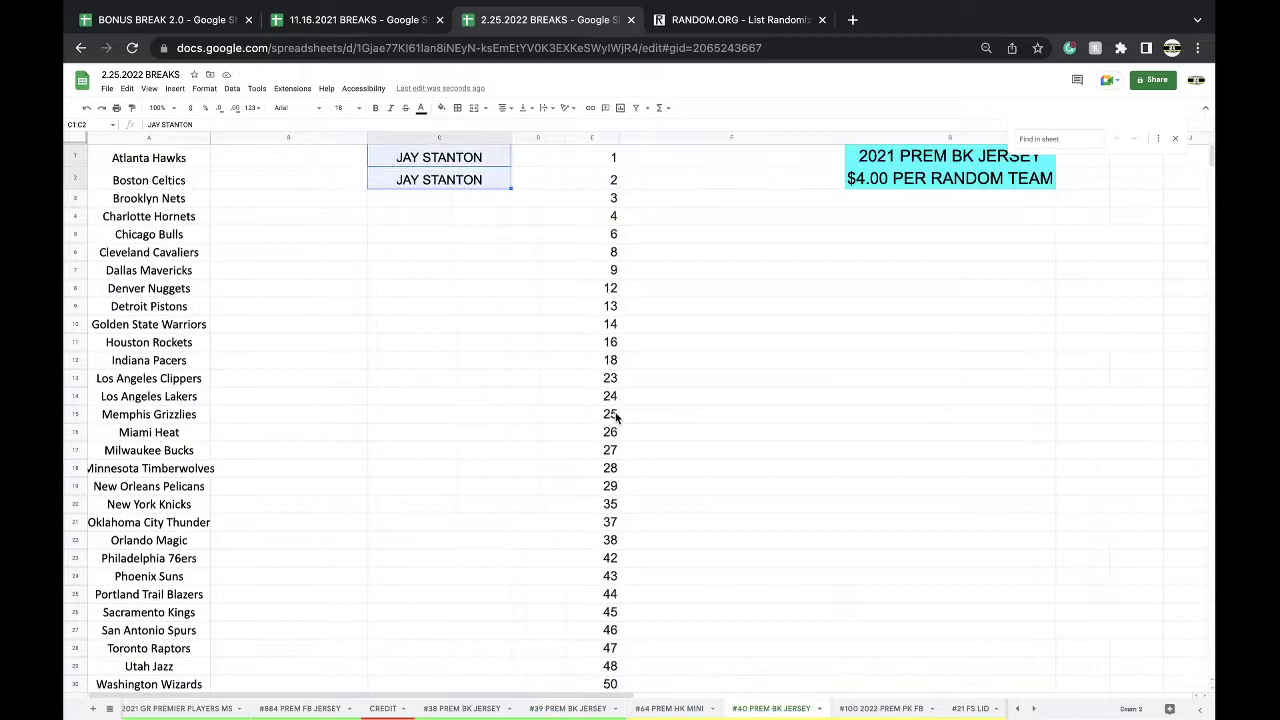
scroll(615, 470, "down", 2)
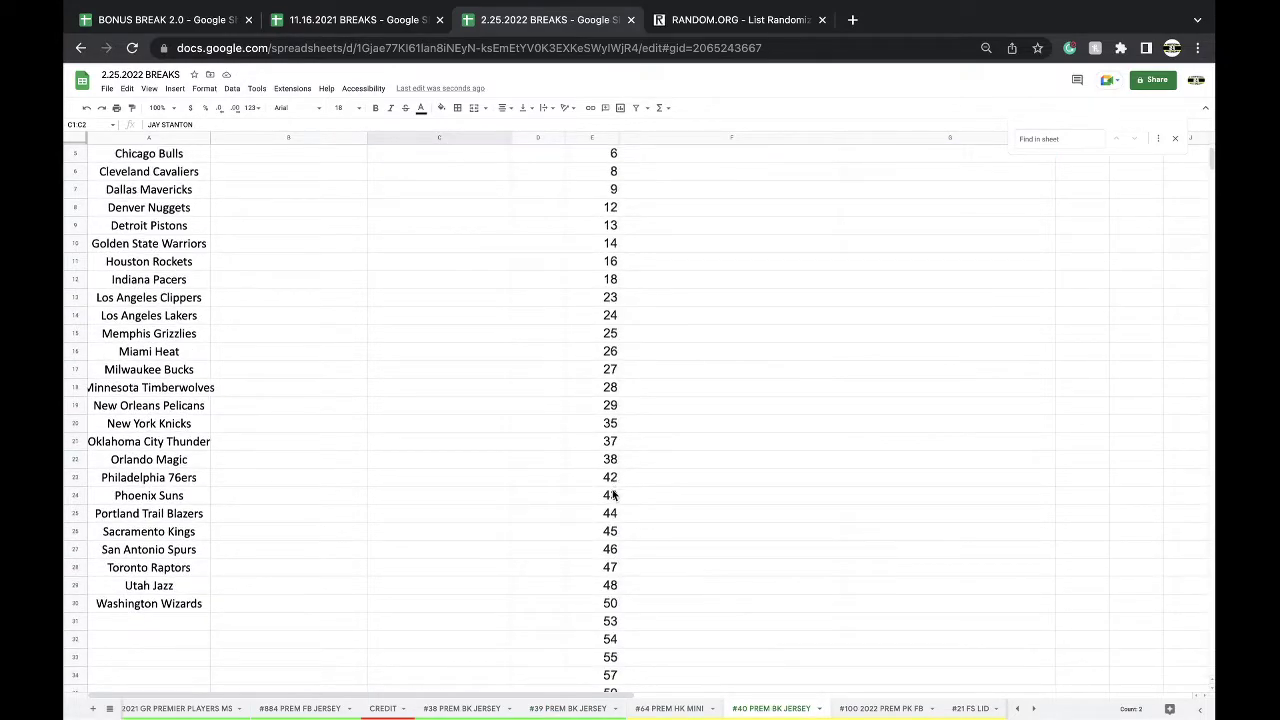
left_click(598, 710)
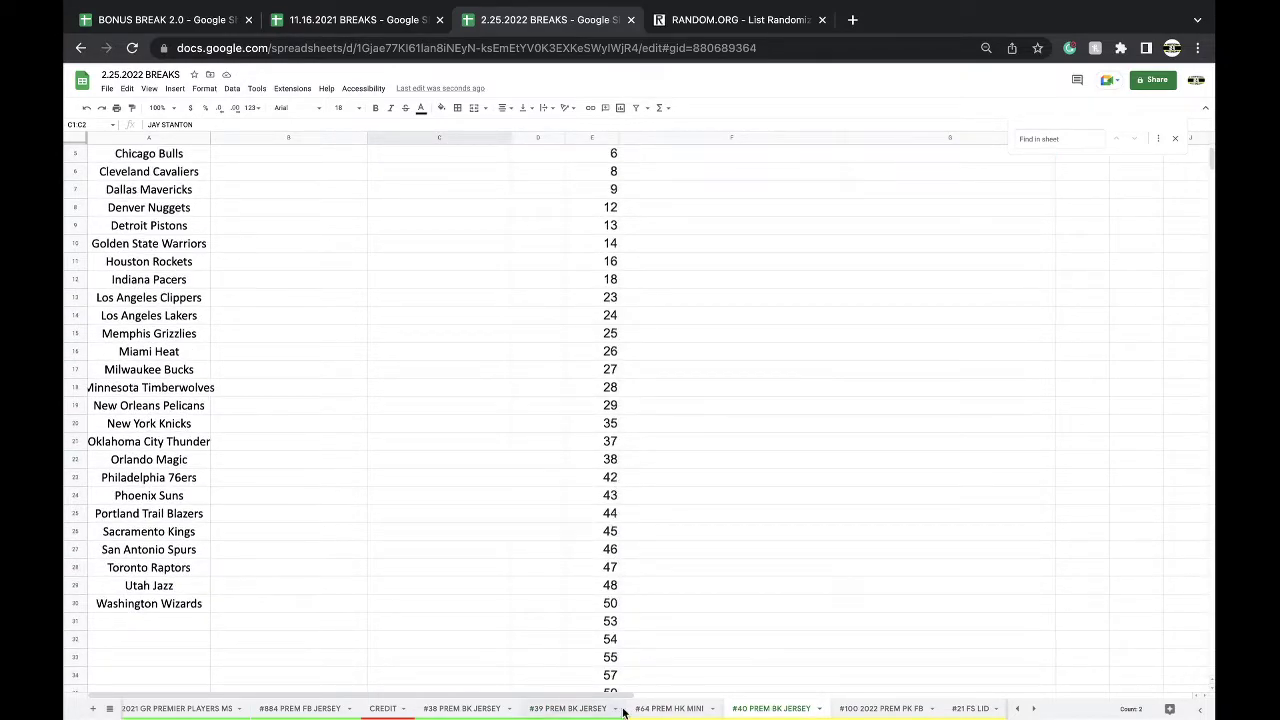
left_click(768, 710)
scroll(615, 605, "down", 1)
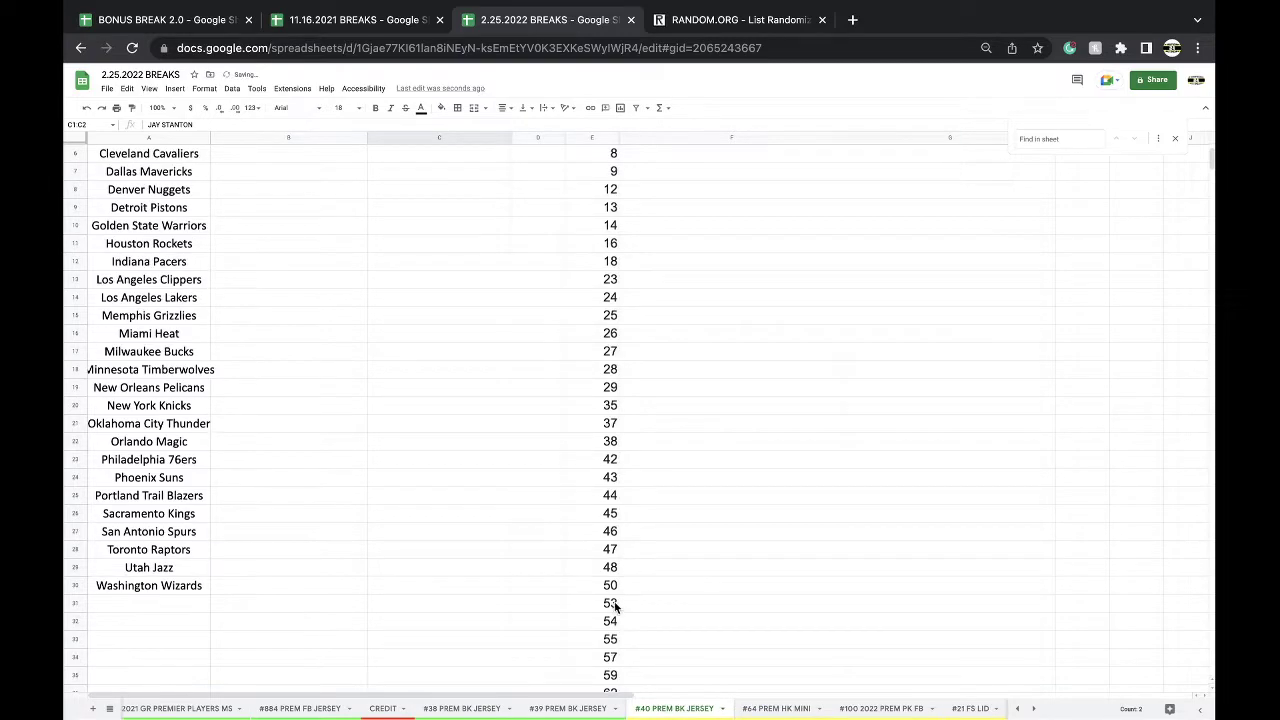
left_click(612, 621)
right_click(612, 621)
left_click(665, 450)
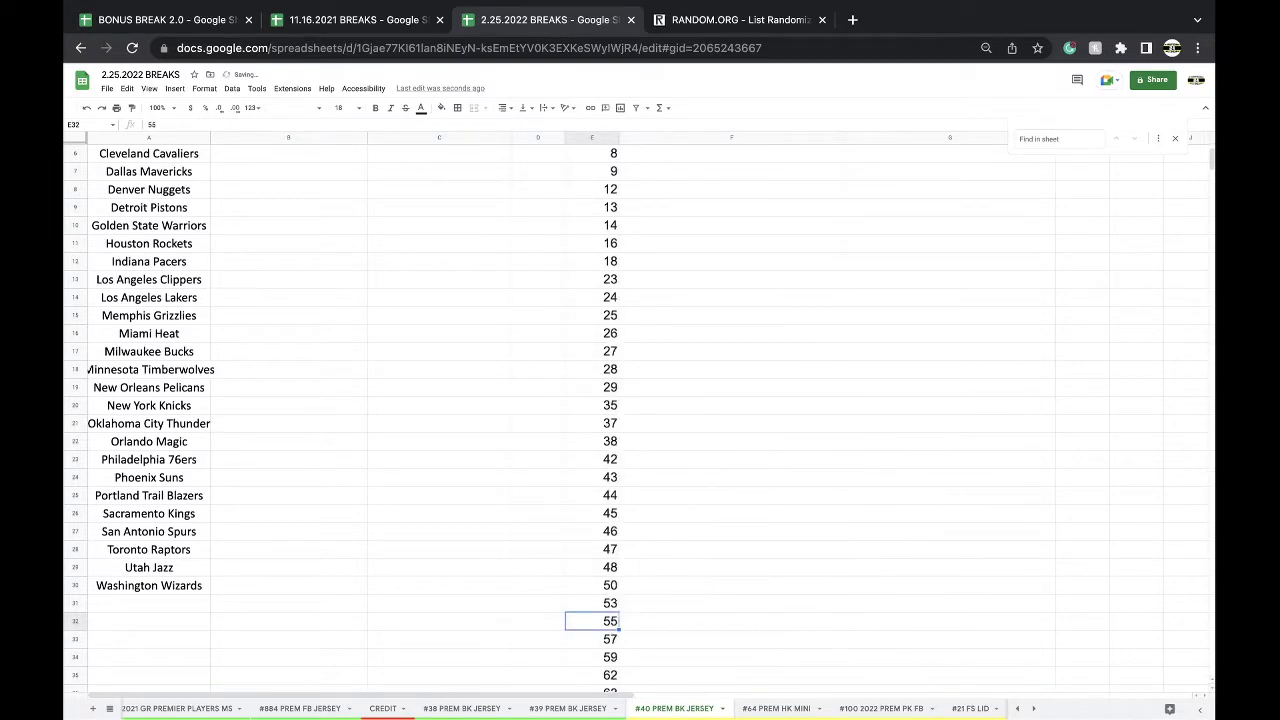
- Move the #40 tab after #100 2022 PREM PK FB and return to #39
left_click_drag(674, 708, 884, 708)
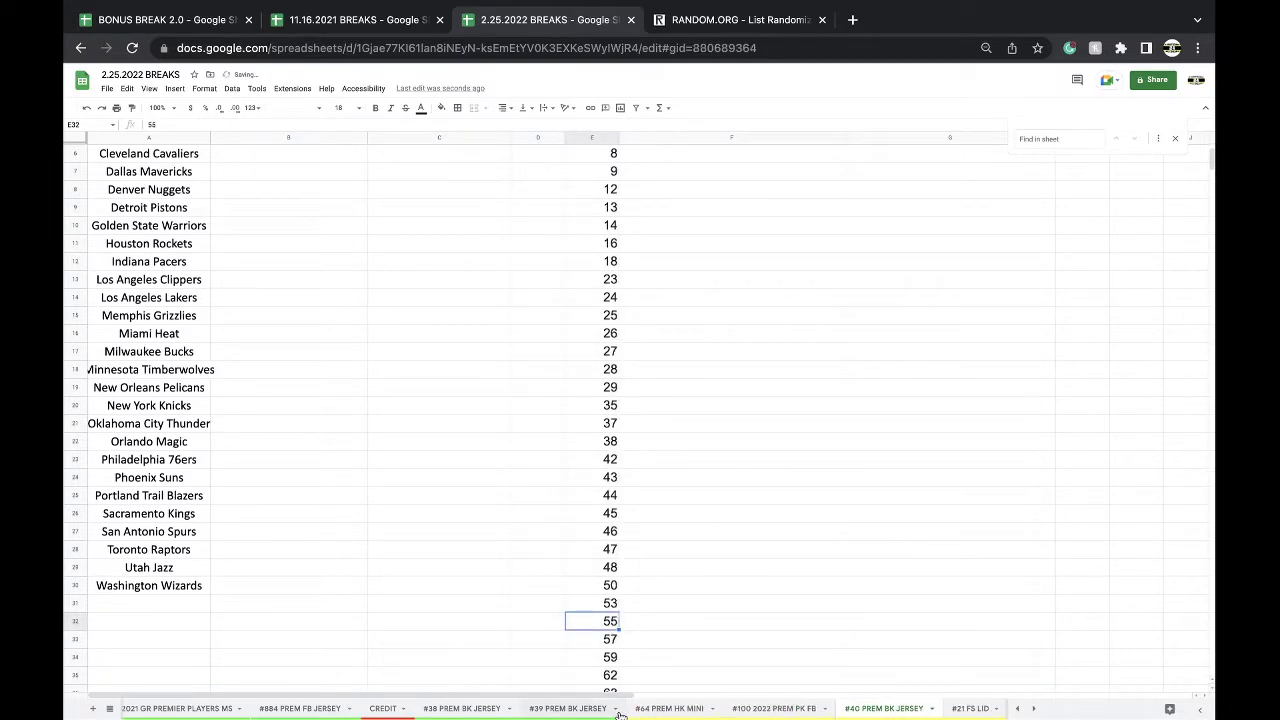
left_click(590, 709)
scroll(584, 588, "up", 3)
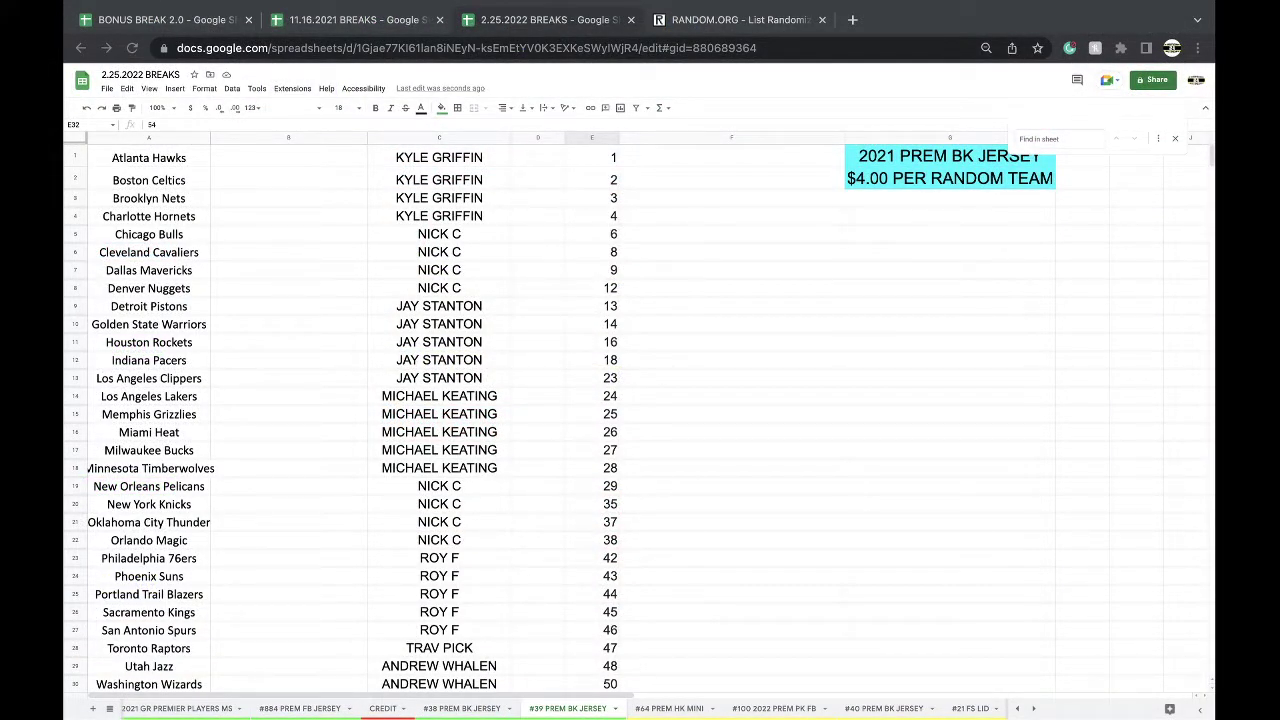
- Select all buyer names in column C of the #39 sheet for the randomizer
scroll(514, 420, "down", 3)
scroll(514, 420, "up", 3)
scroll(457, 312, "down", 2)
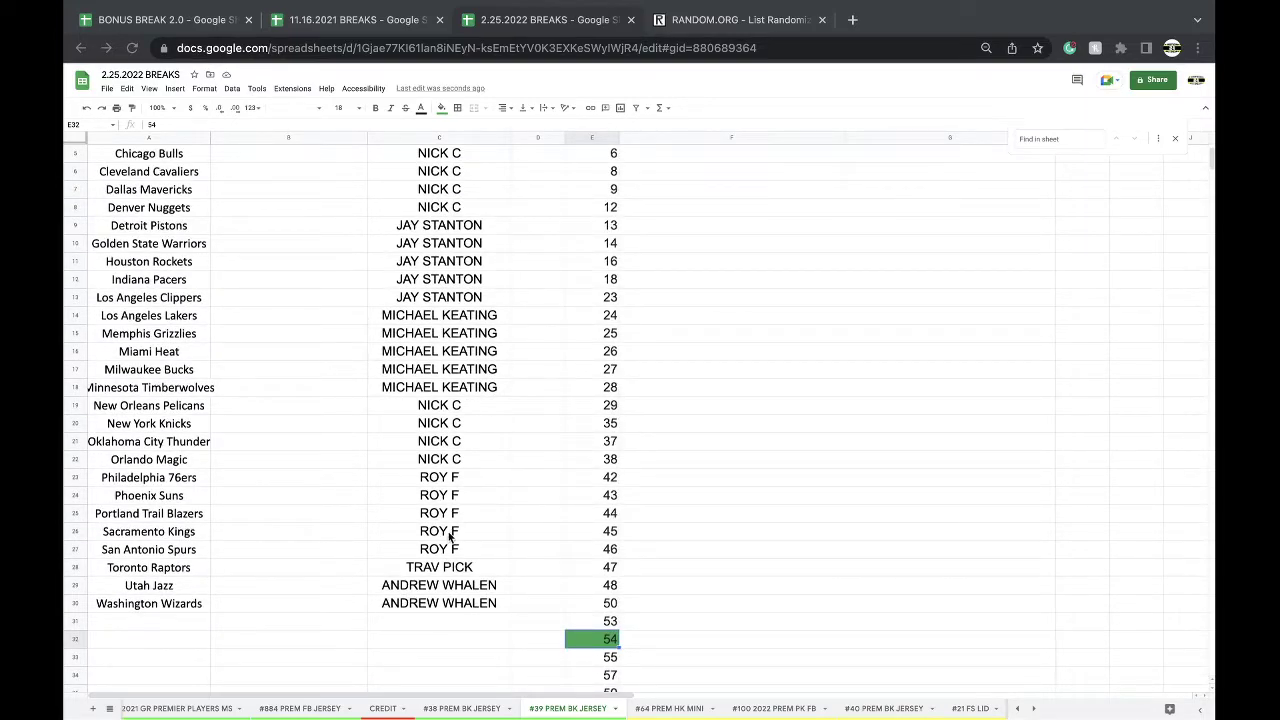
scroll(480, 505, "up", 2)
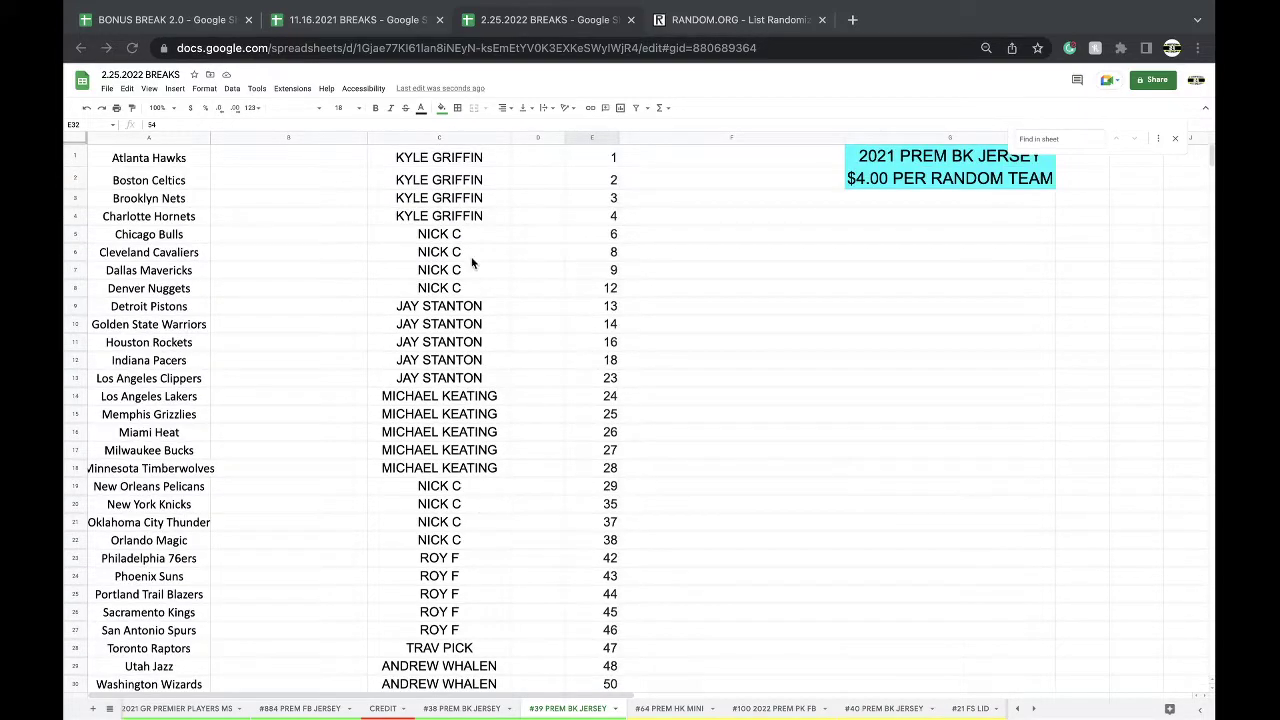
left_click(431, 136)
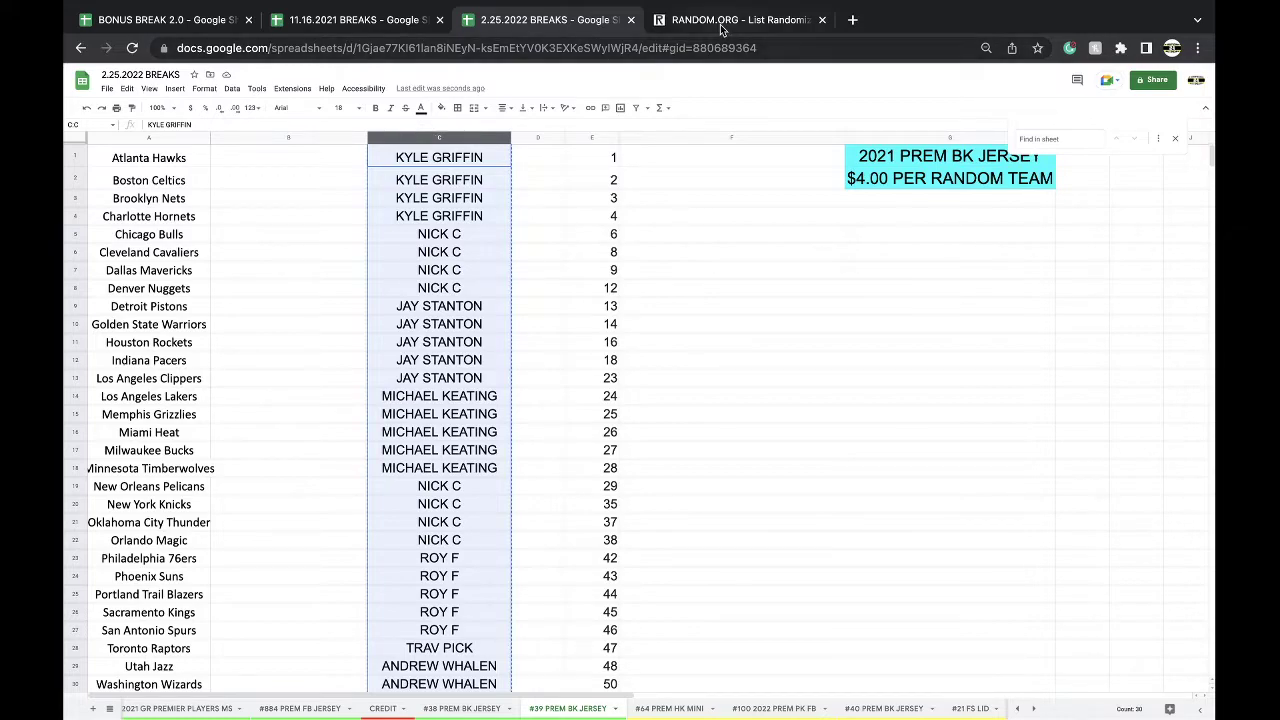
left_click(727, 22)
- Reload RANDOM.ORG and shuffle the buyer names several times
left_click(703, 43)
key("Return")
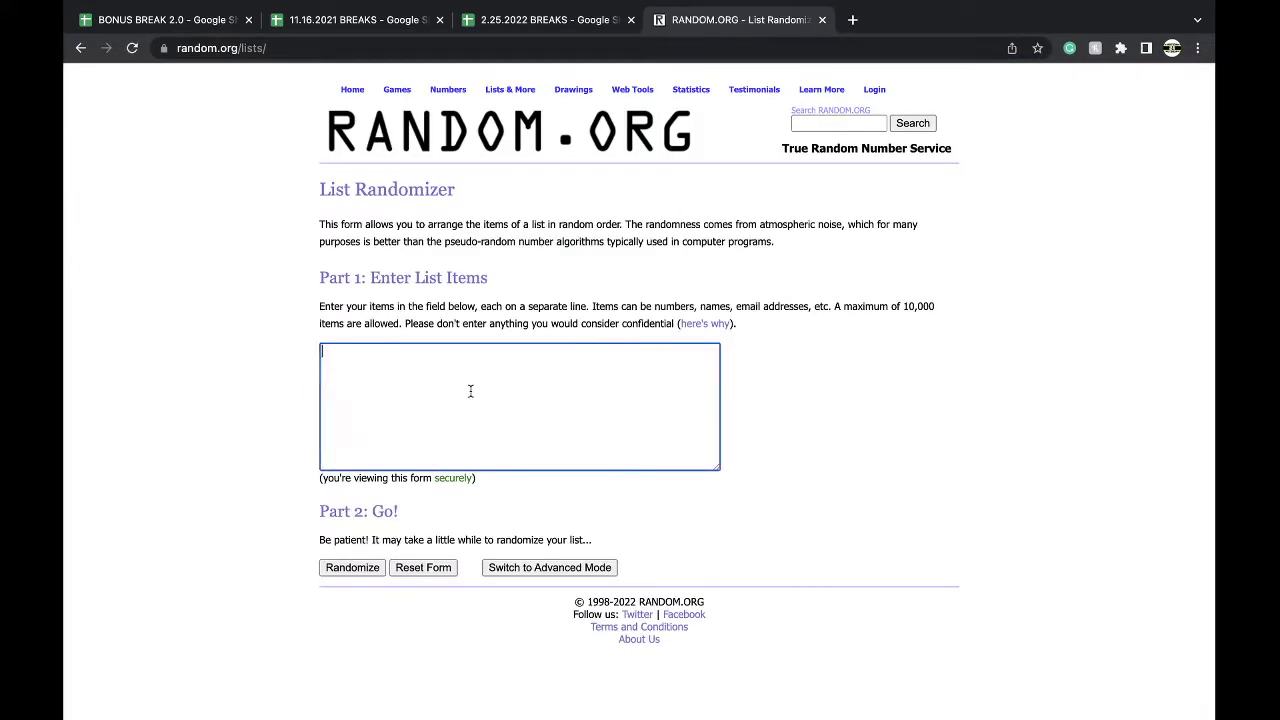
left_click(348, 569)
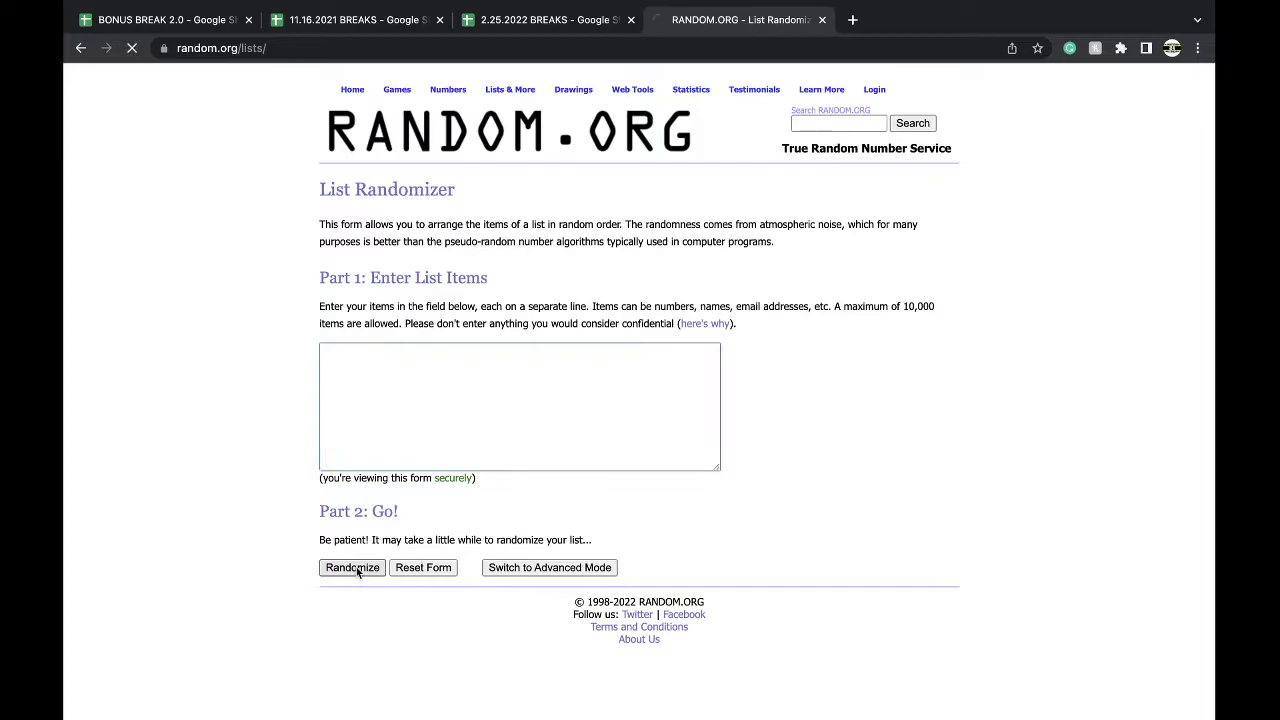
scroll(340, 610, "down", 2)
left_click(338, 625)
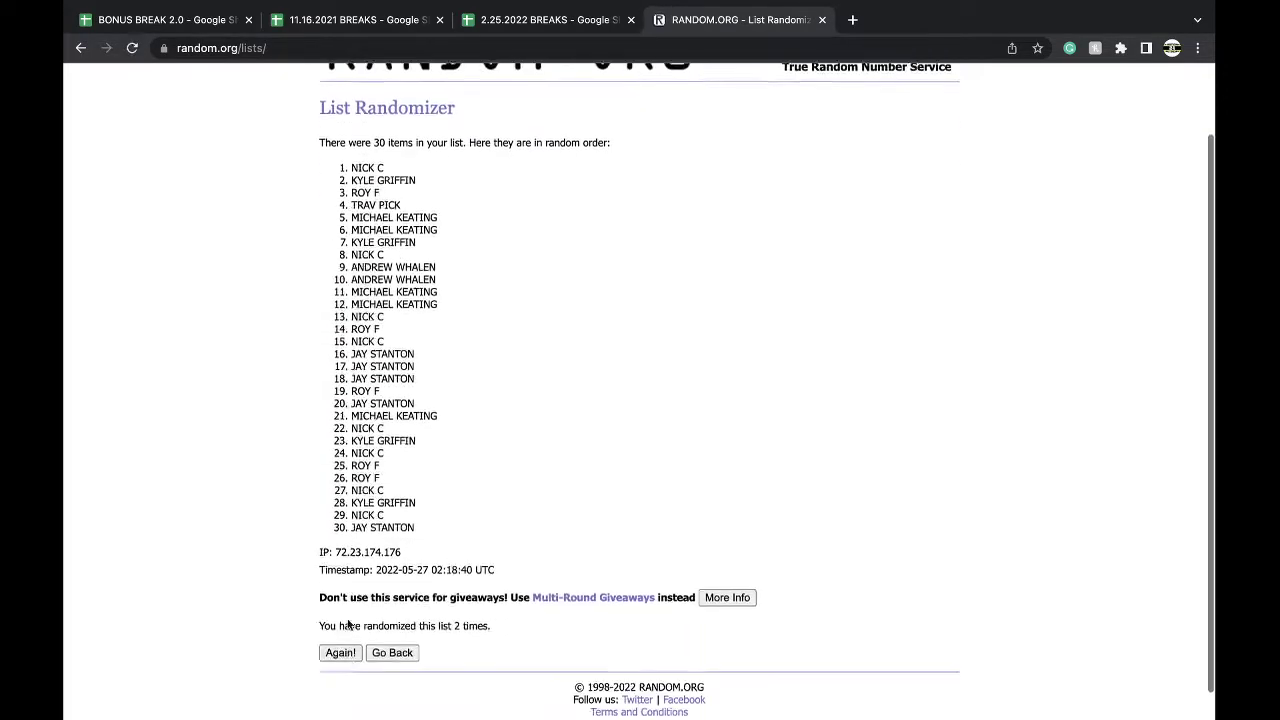
left_click(341, 621)
left_click(343, 619)
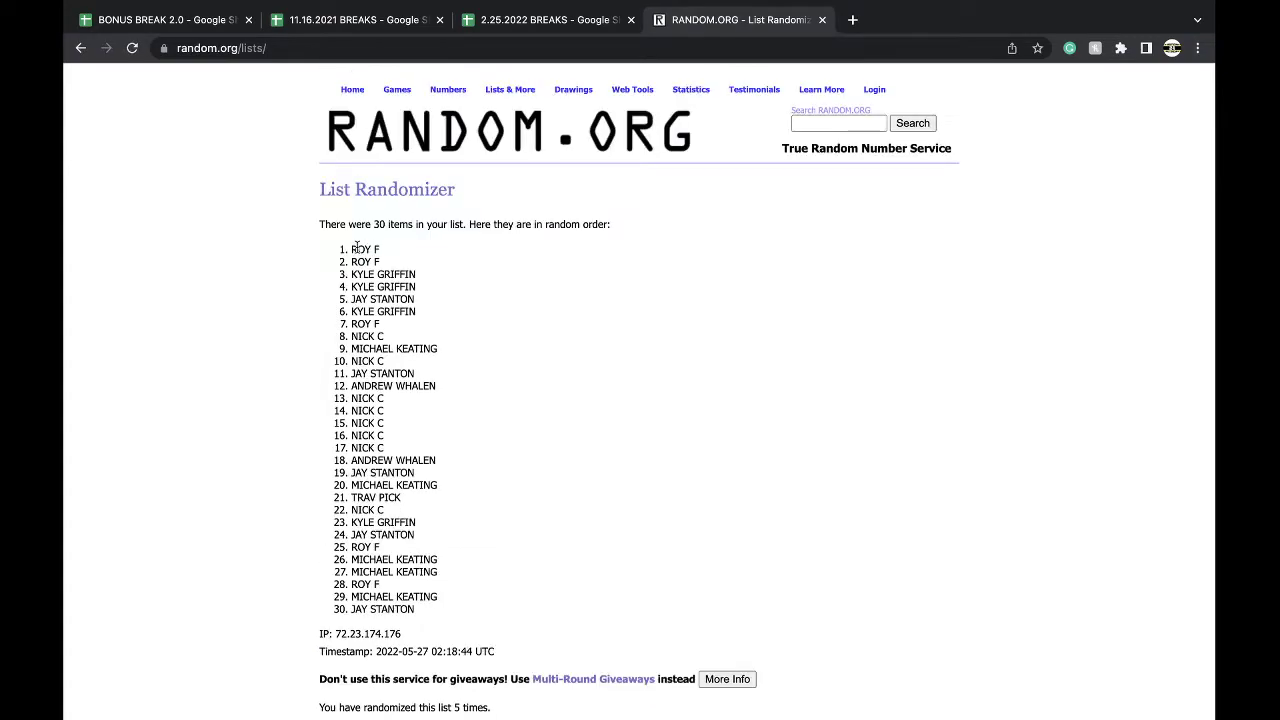
- Select all 30 shuffled names and return to the 2.25.2022 BREAKS spreadsheet
left_click_drag(351, 248, 433, 612)
key("ctrl+c")
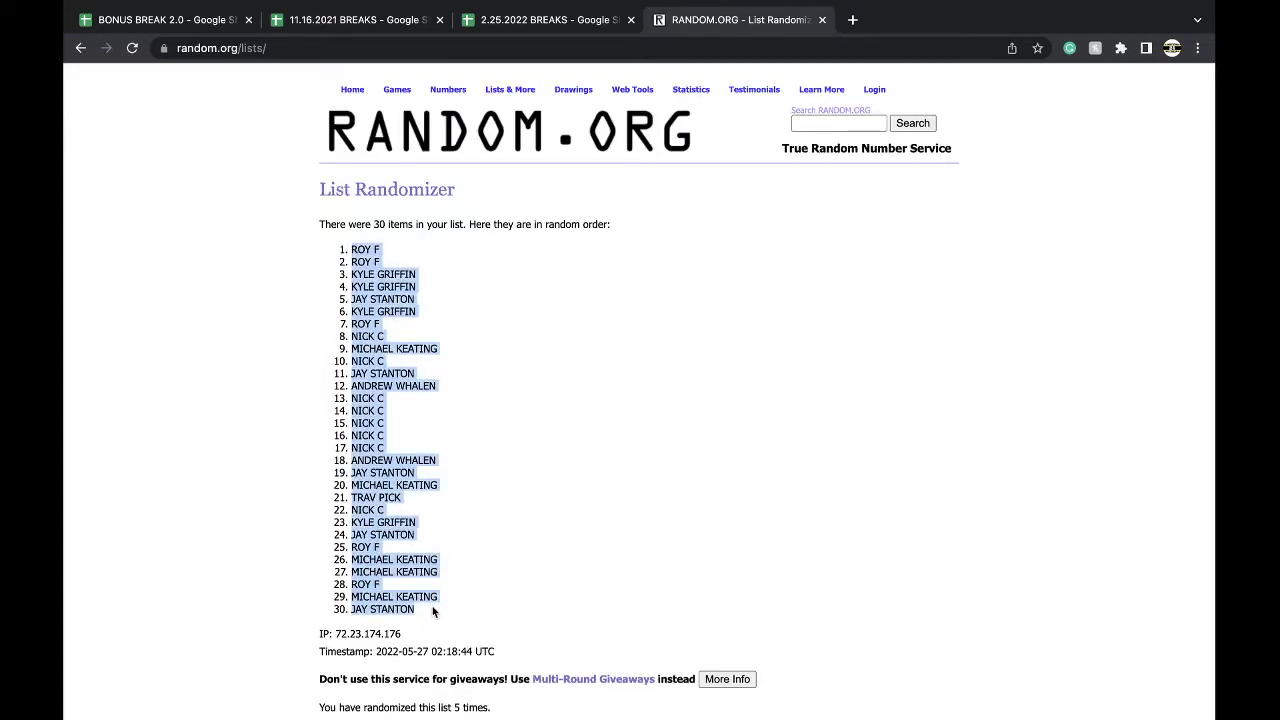
scroll(433, 612, "down", 1)
left_click(540, 19)
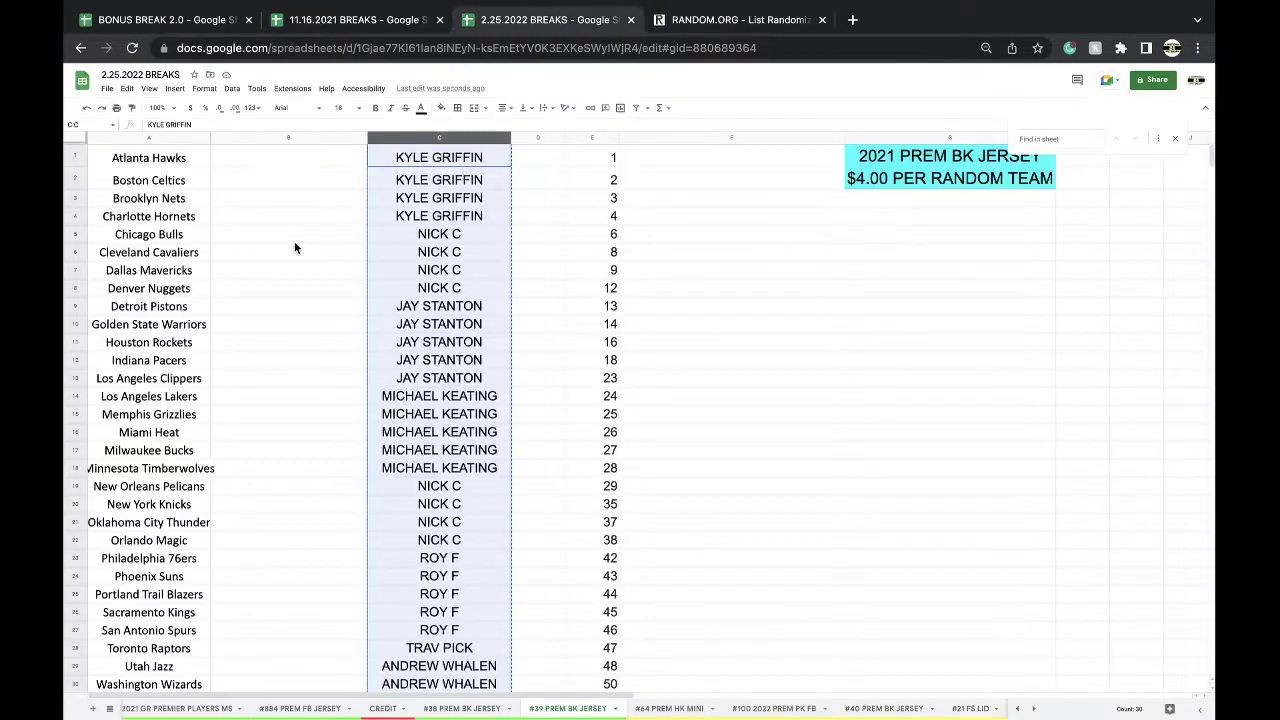
- Paste the shuffled buyers into column B from B1 at font size 18
left_click(285, 161)
key("ctrl+v")
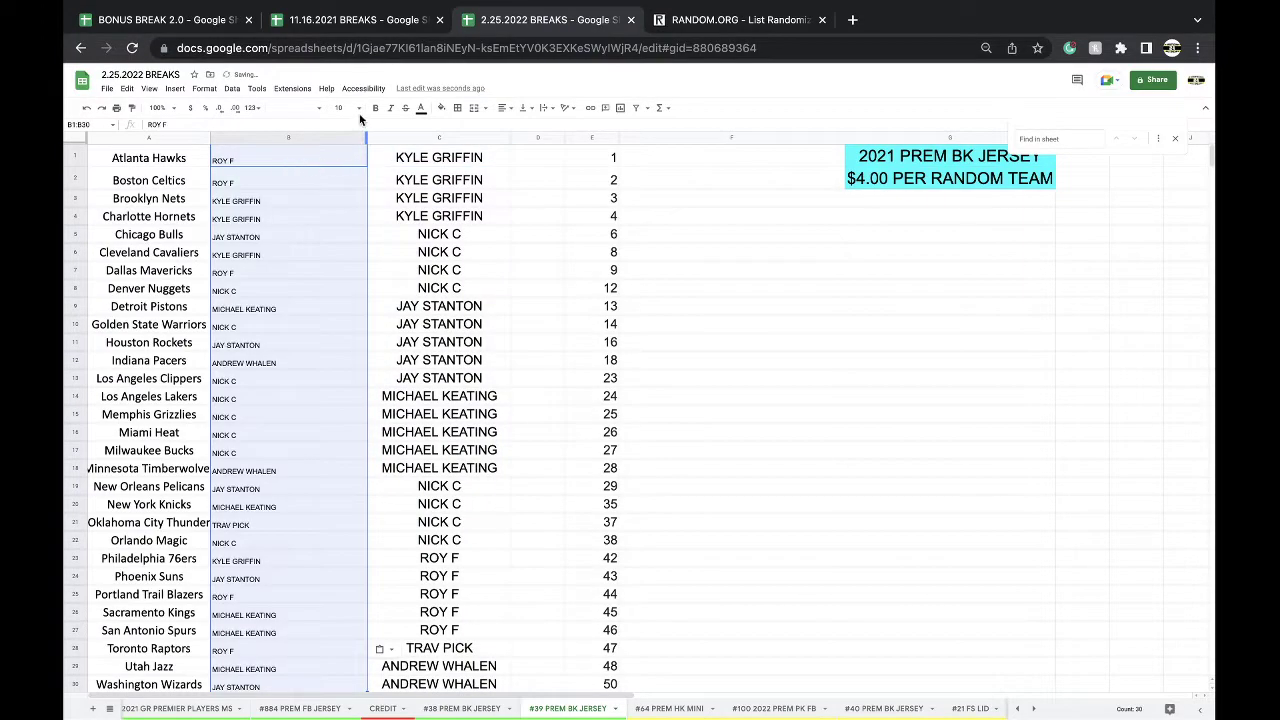
left_click(358, 108)
left_click(343, 265)
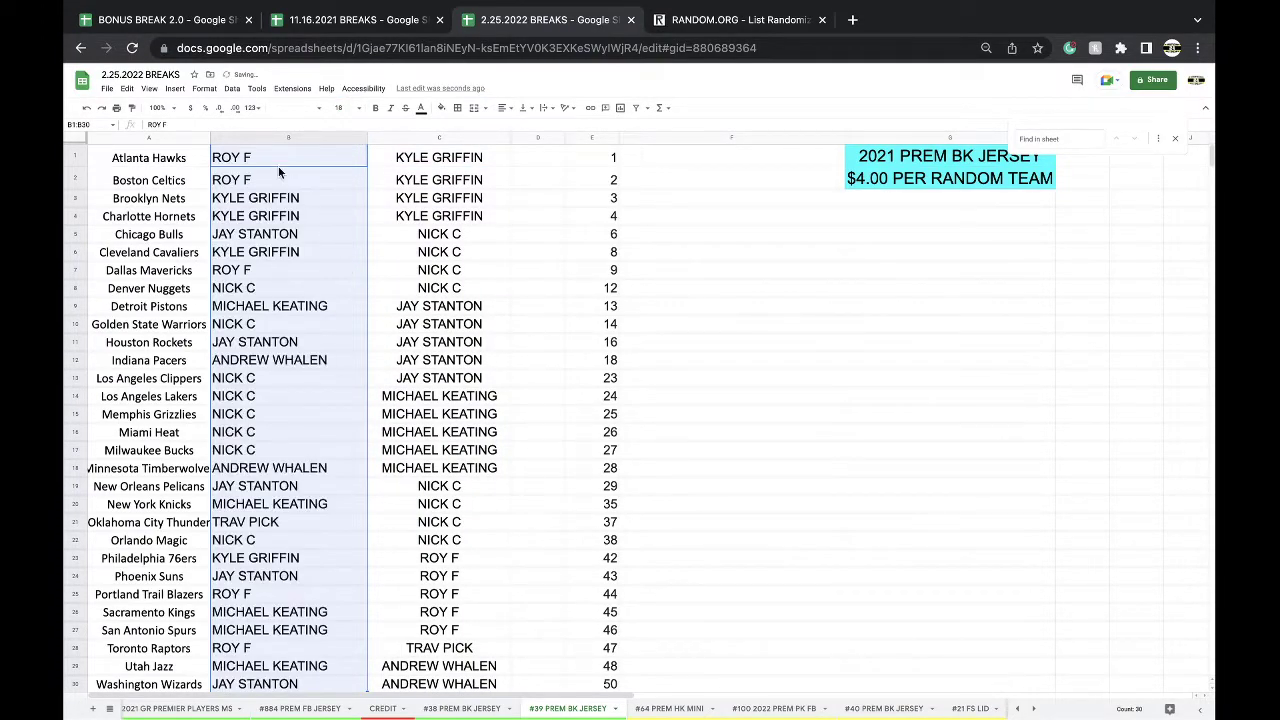
- Sort the range A to Z by buyer name and widen column A for team names
left_click(241, 92)
mouse_move(290, 125)
left_click(408, 127)
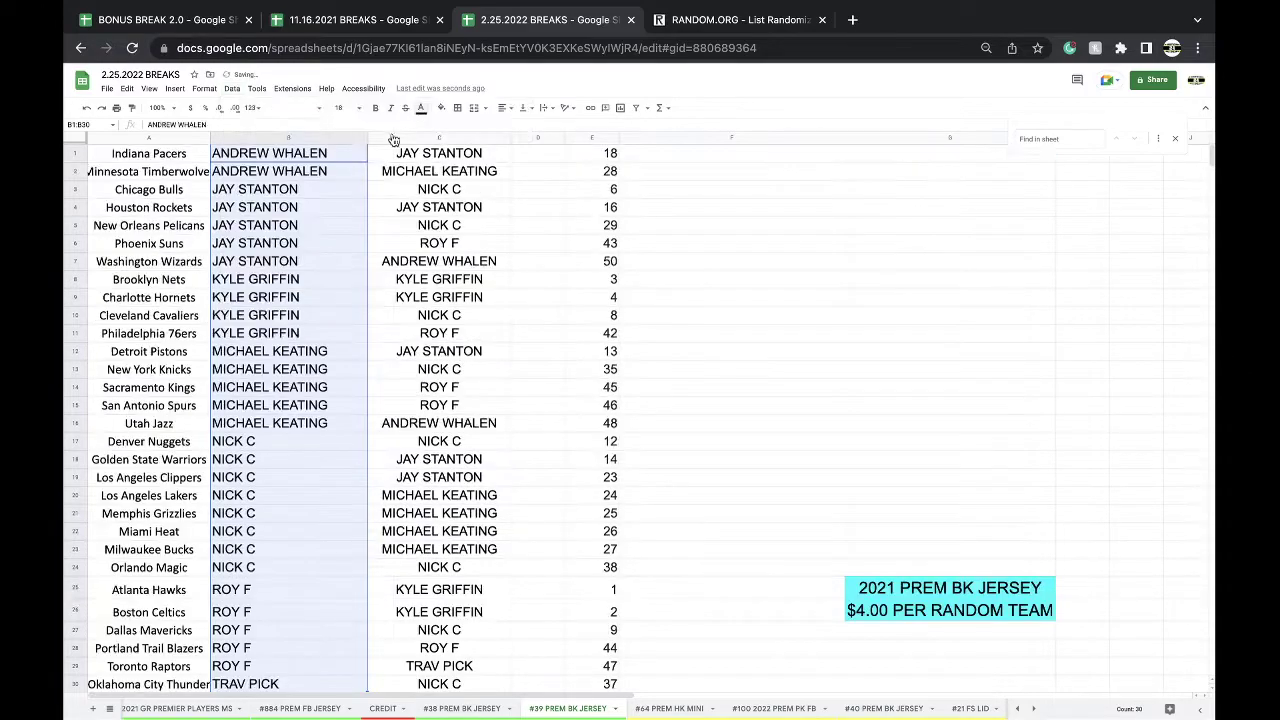
left_click(304, 160)
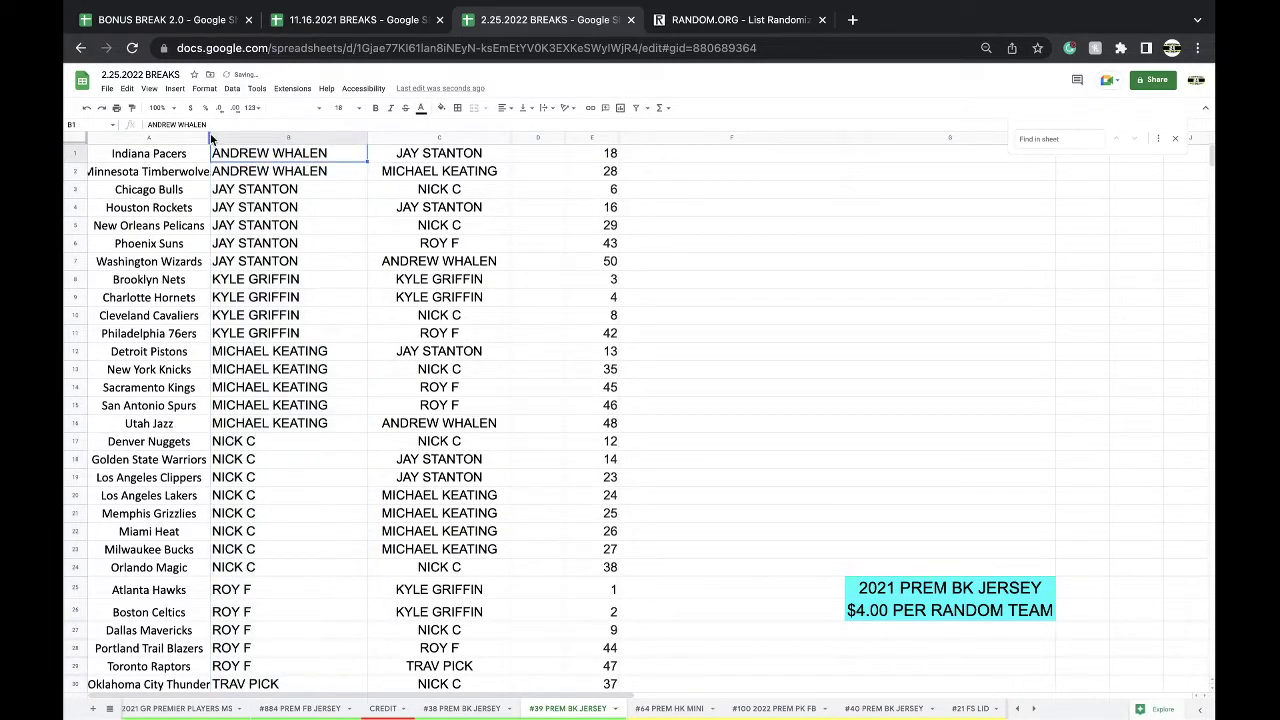
left_click_drag(210, 138, 222, 138)
- Review the buyer names from B3 down to B30
left_click(268, 196)
key("Down")
key("Down")
key("Down")
key("Down")
key("Down")
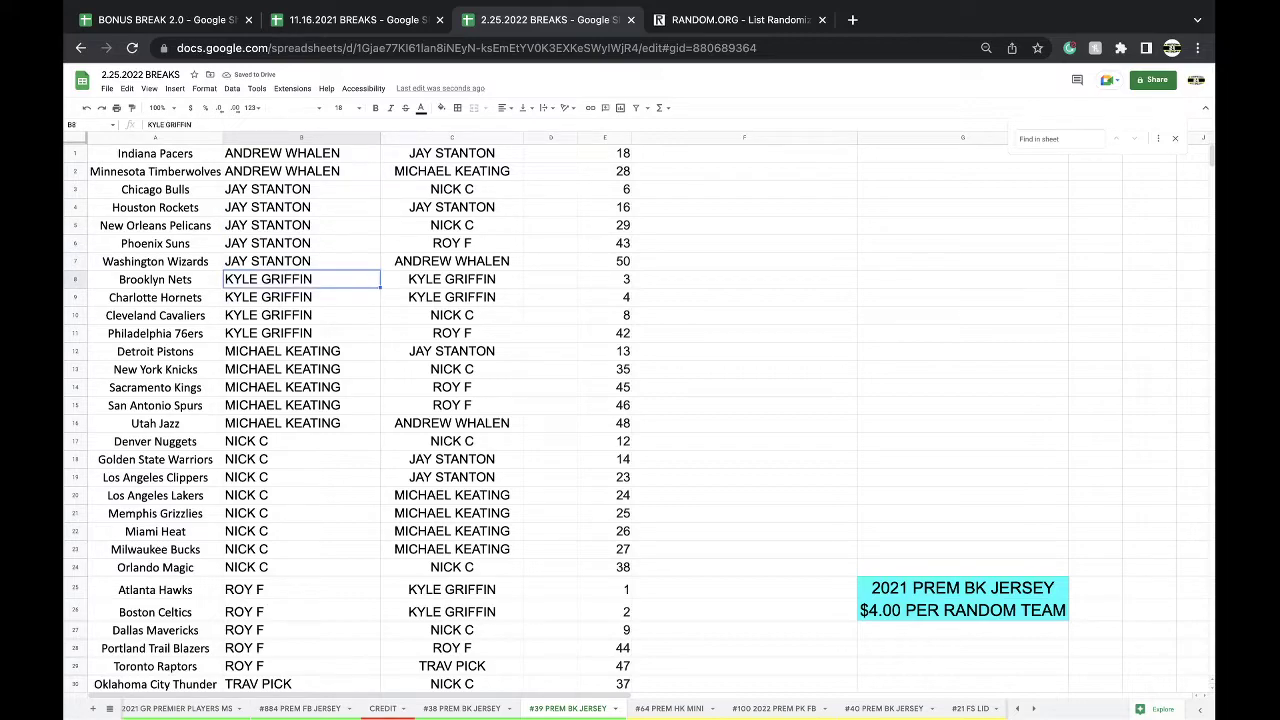
key("Down")
key("Down")
key("Down")
key("Down")
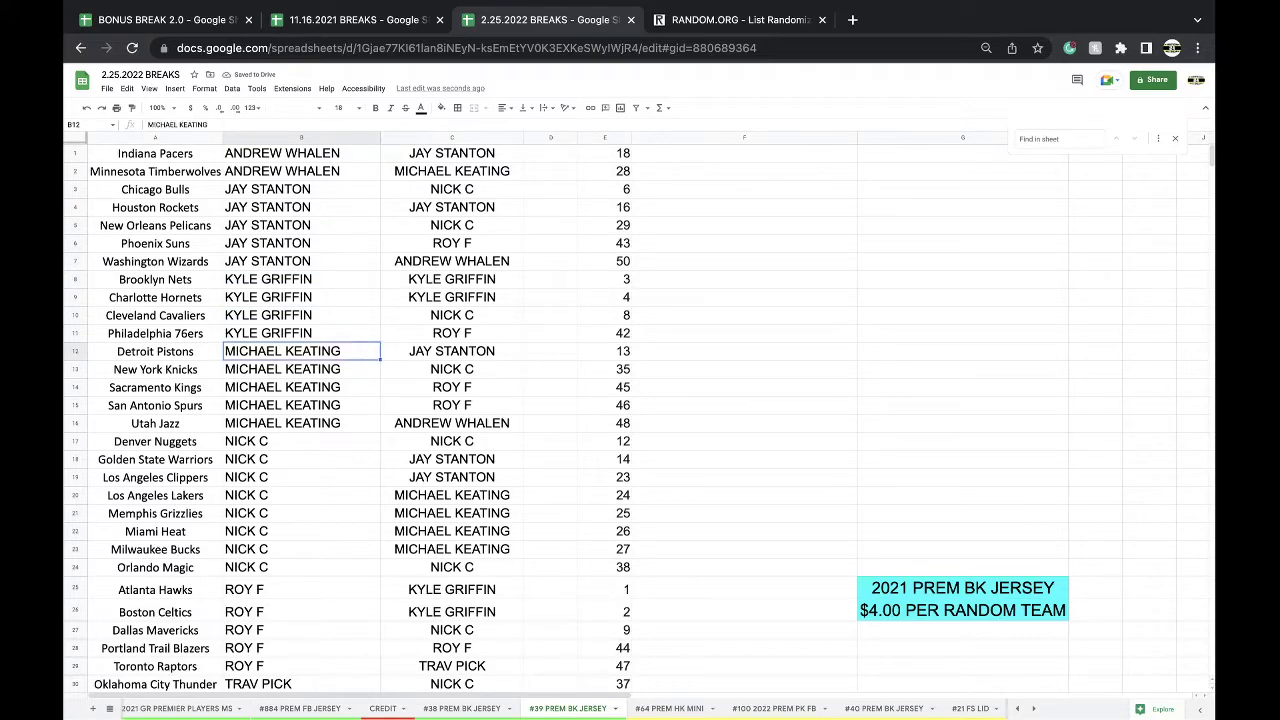
key("Down")
key("Down")
key("Down")
key("Down")
key("Down")
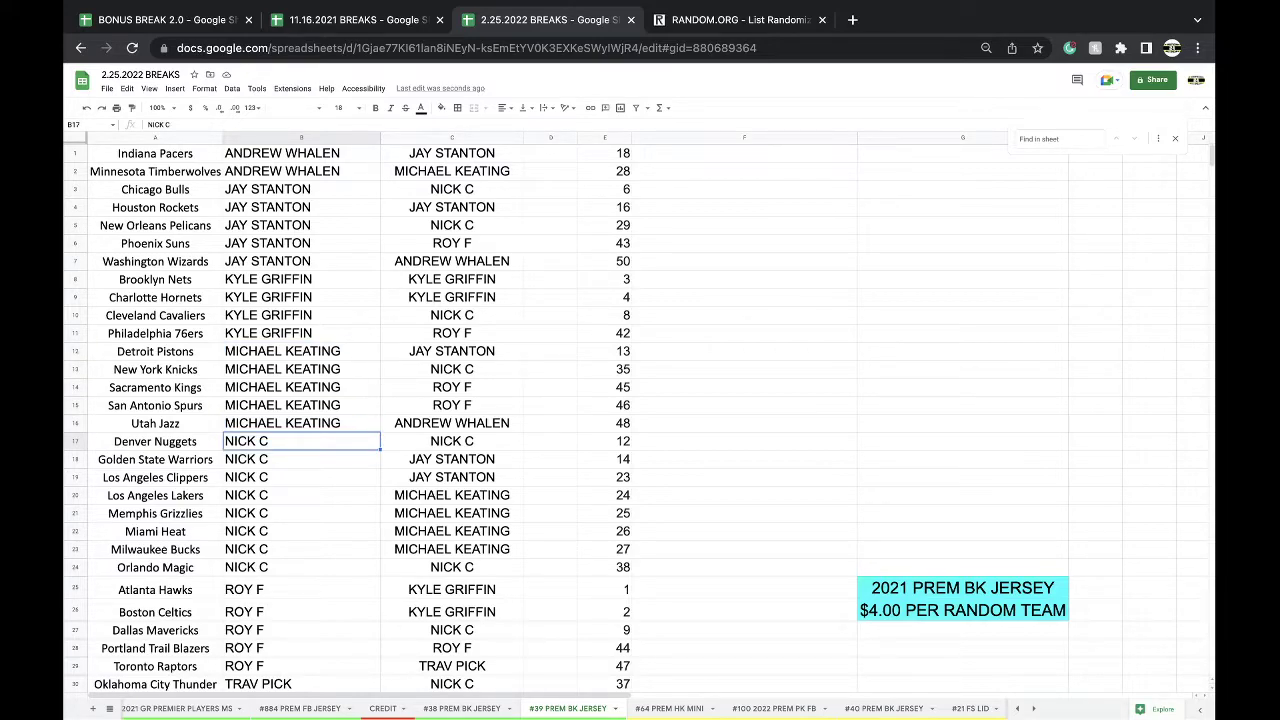
key("Down")
key("Down")
key("Down")
key("Down")
key("Down")
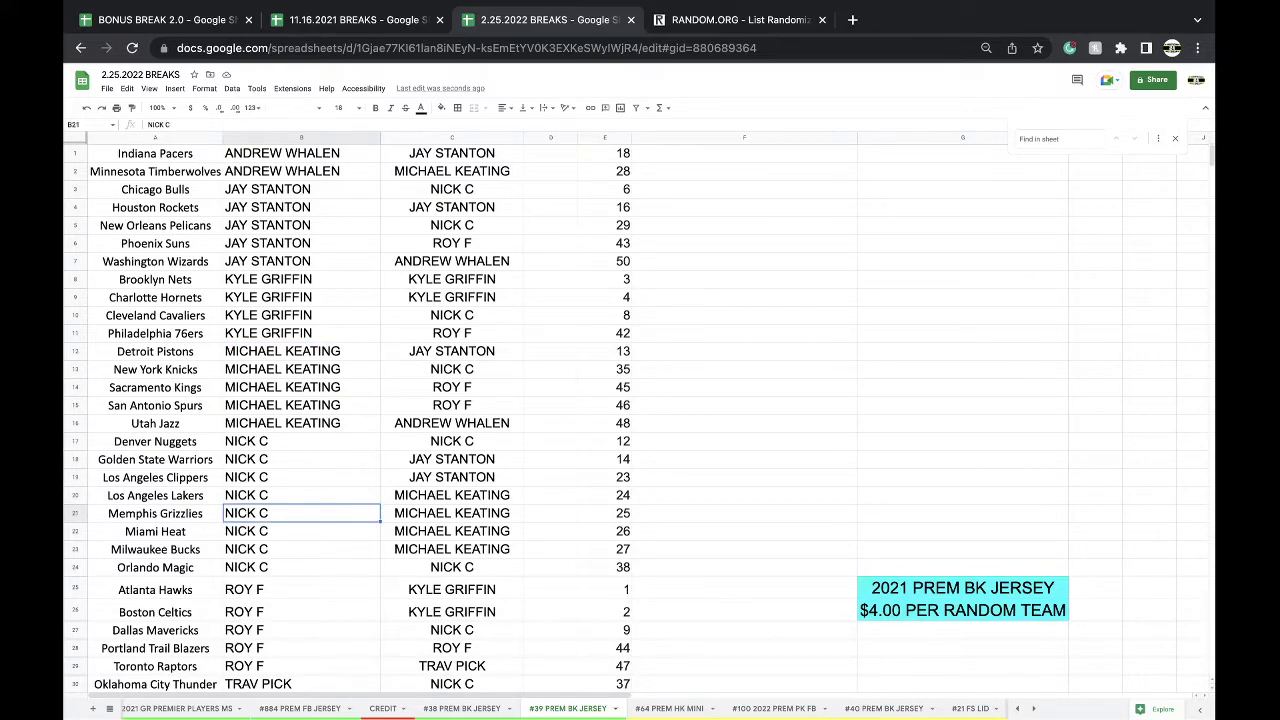
key("Down")
key("Down")
scroll(640, 420, "down", 1)
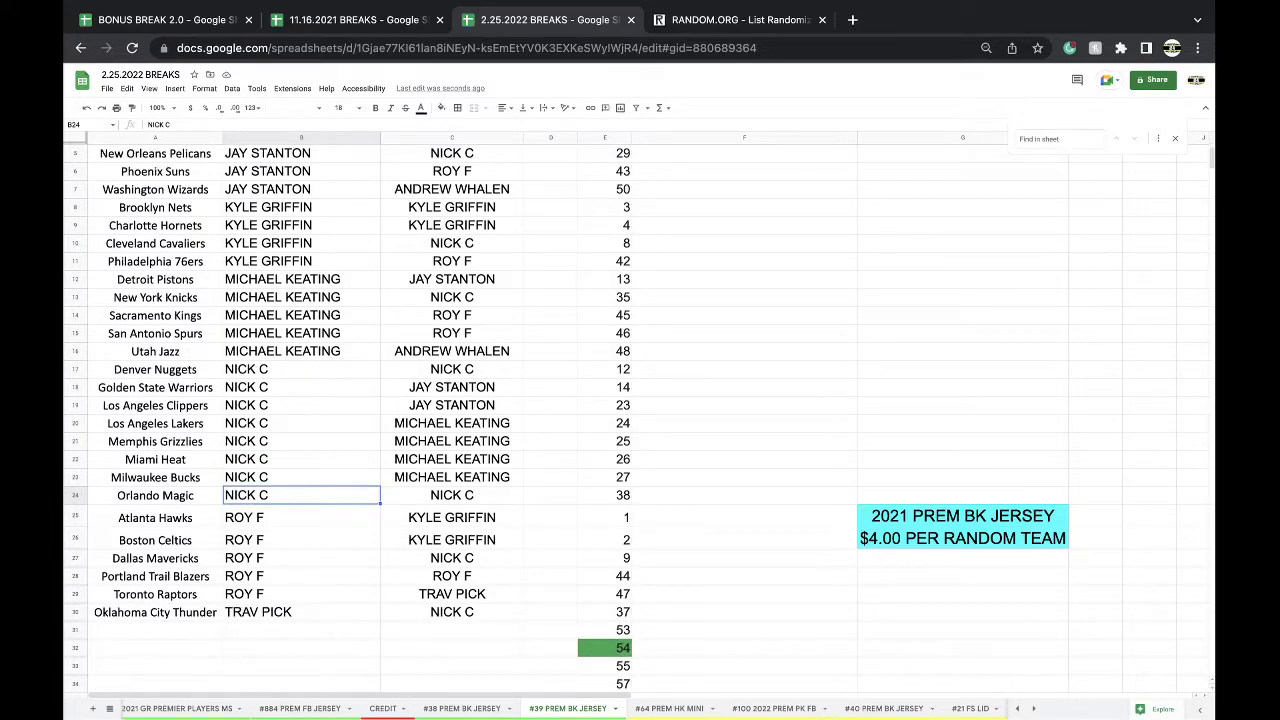
key("Down")
key("Down")
key("Down")
key("Down")
key("Down")
key("Down")
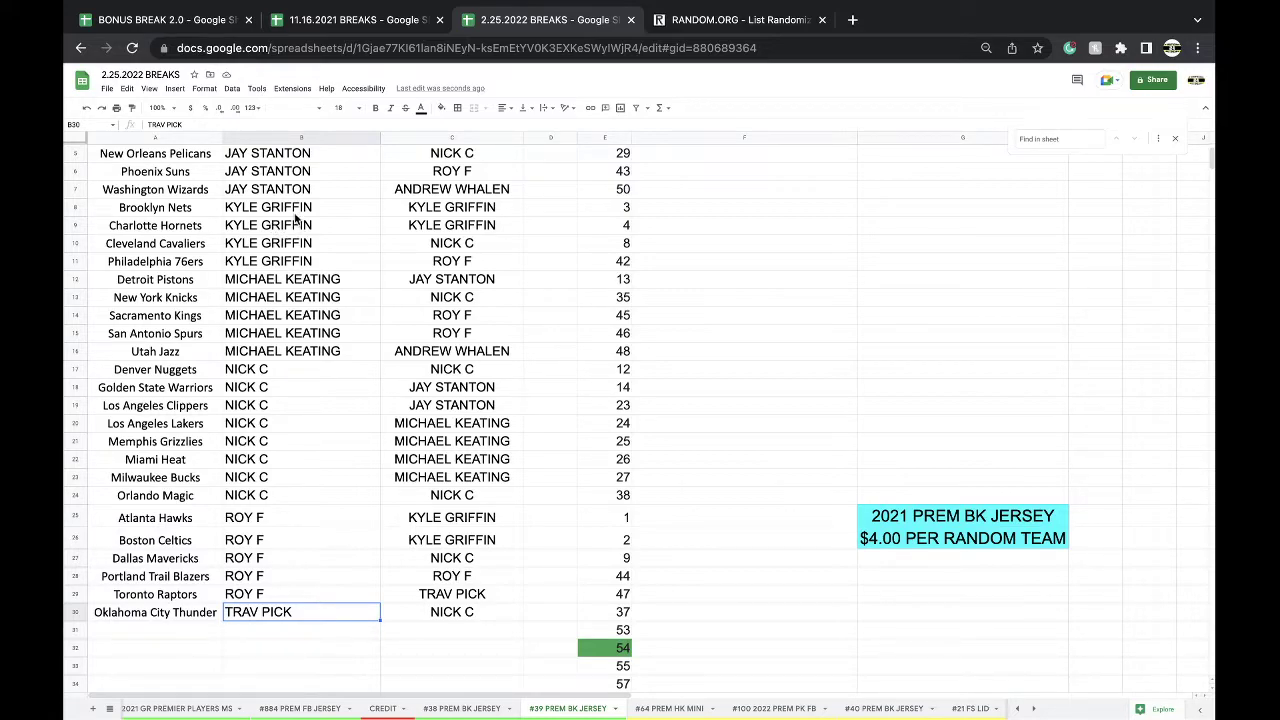
scroll(293, 305, "up", 1)
scroll(293, 305, "up", 1)
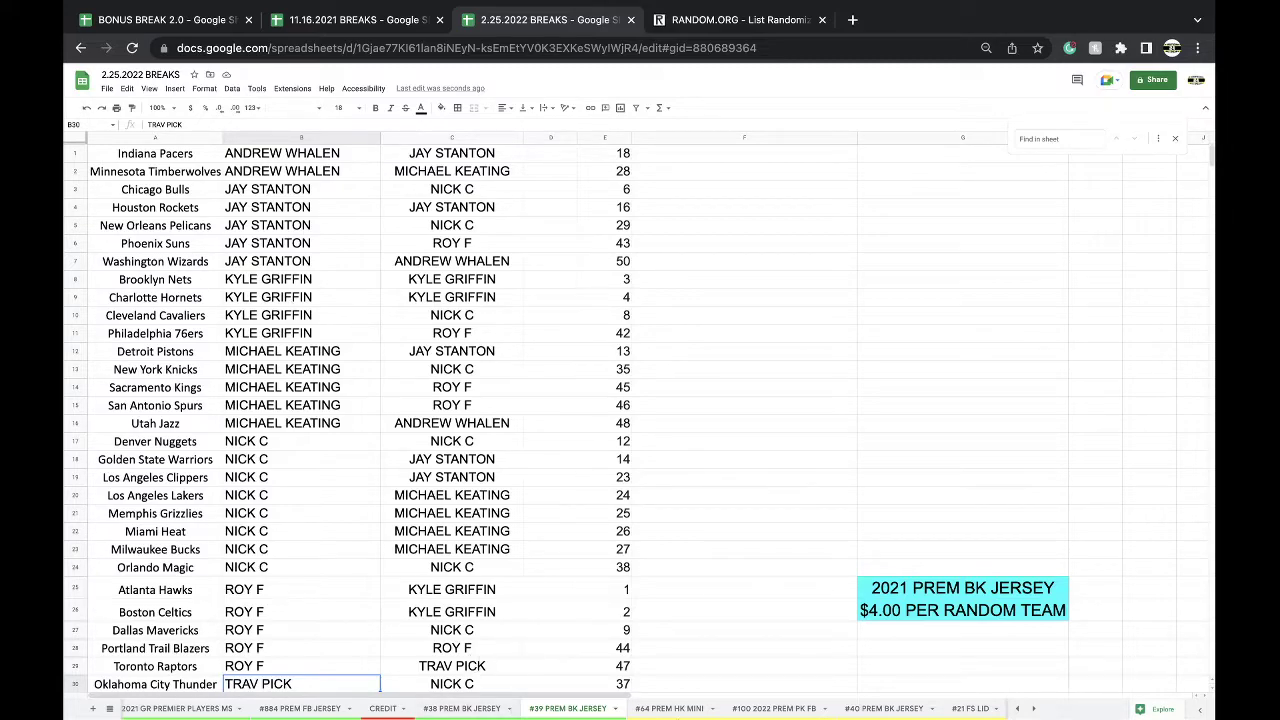
- Take the buyer entry from C1:C2 on the #40 PREM BK JERSEY sheet
left_click(778, 708)
scroll(848, 708, "right", 3)
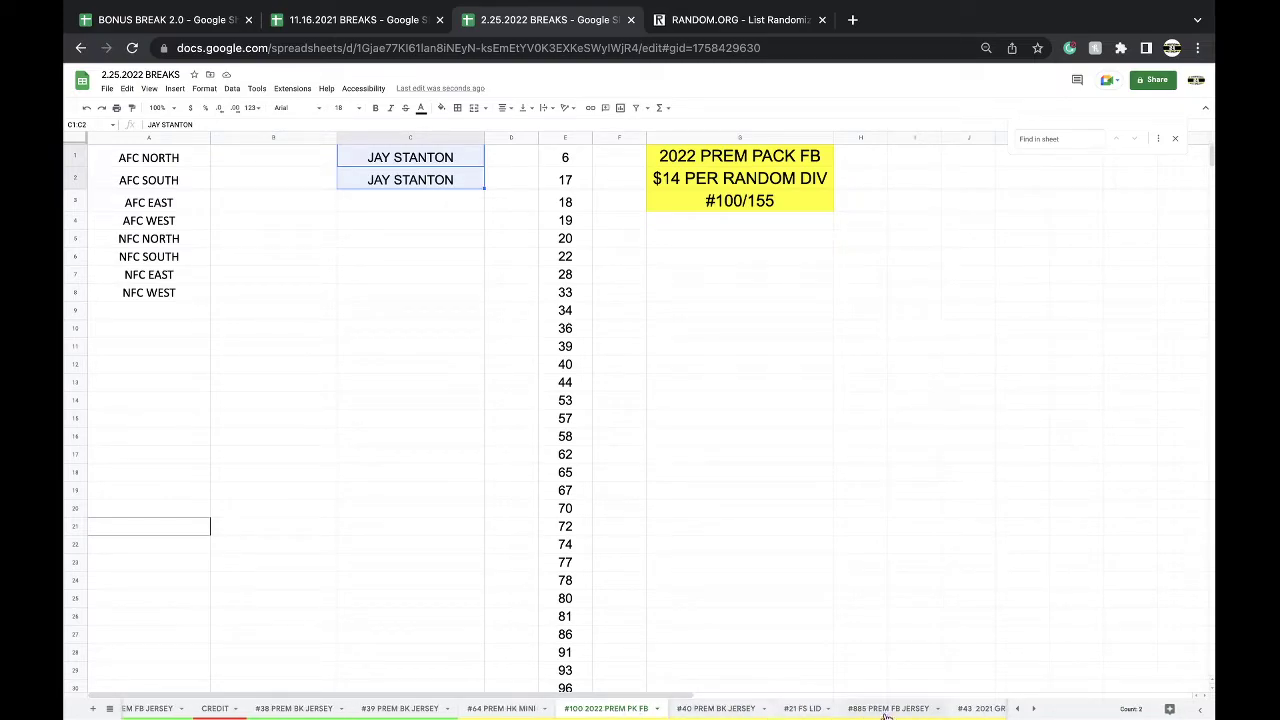
left_click(745, 709)
scroll(452, 192, "up", 3)
left_click_drag(441, 160, 441, 178)
left_click(441, 177)
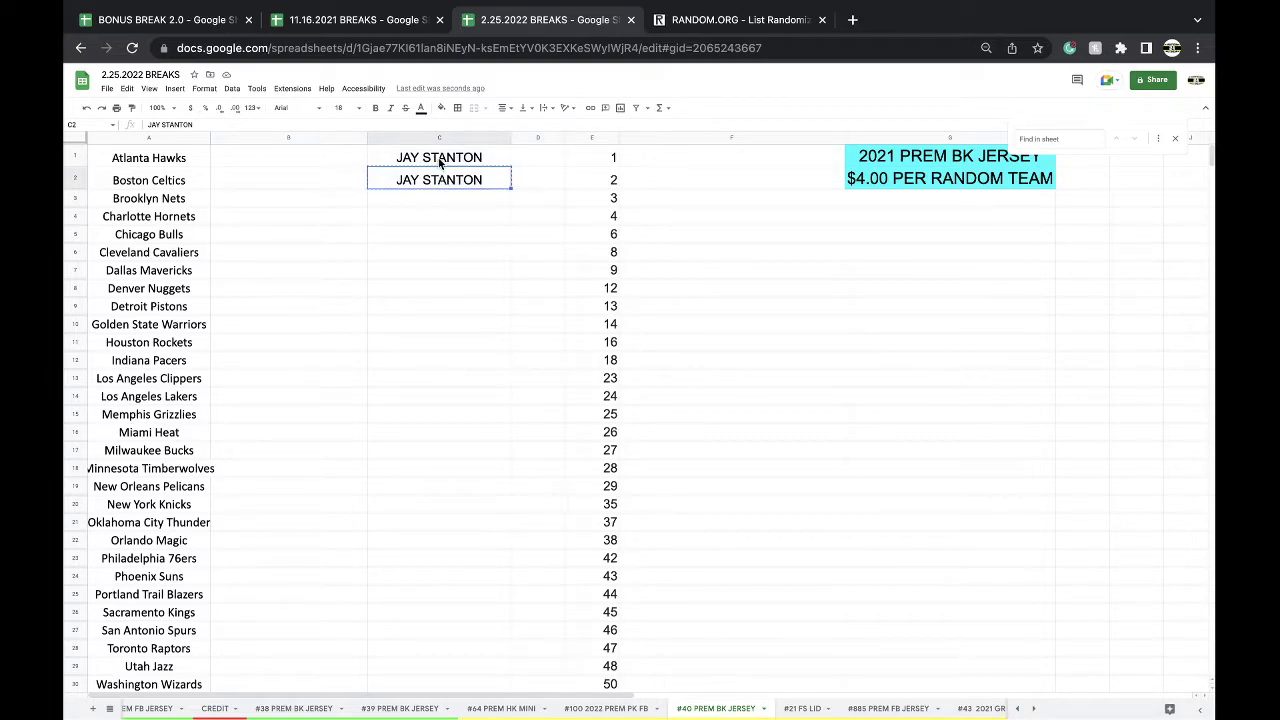
key("Delete")
key("Up")
key("Delete")
- Paste that entry into C3 of #100 2022 PREM PK FB with grey fill
left_click(657, 708)
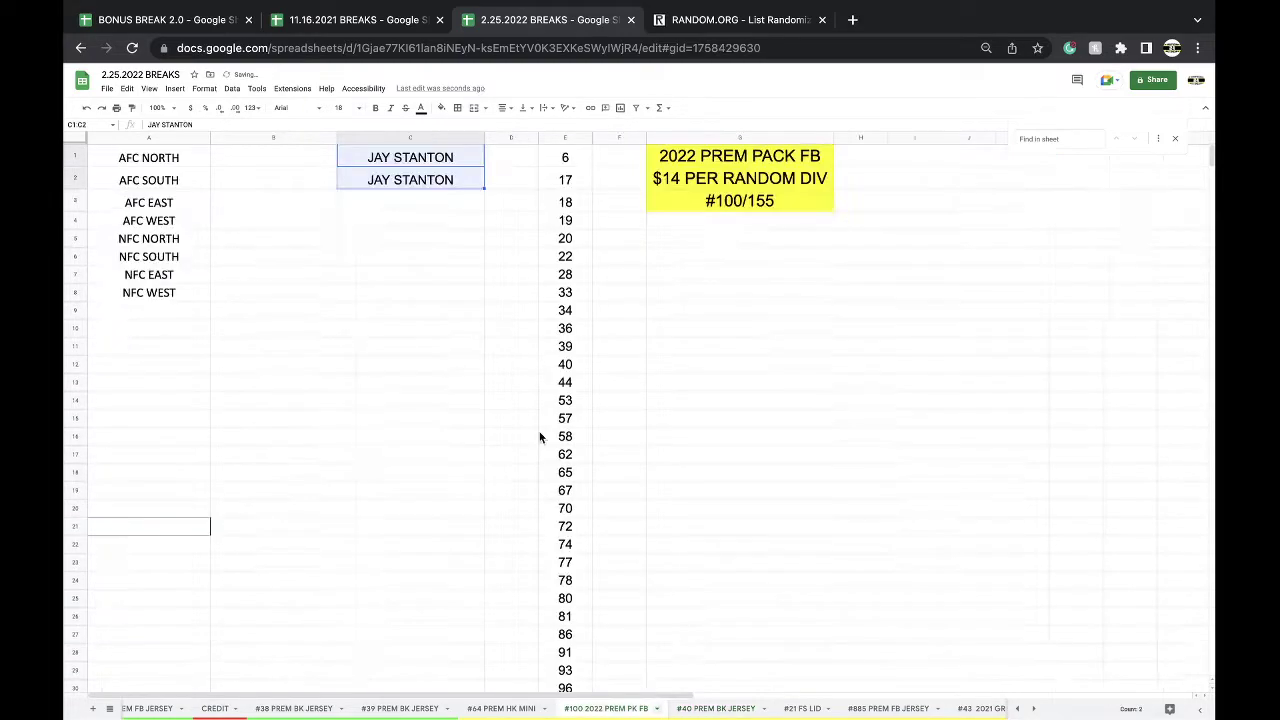
left_click(400, 203)
left_click(444, 113)
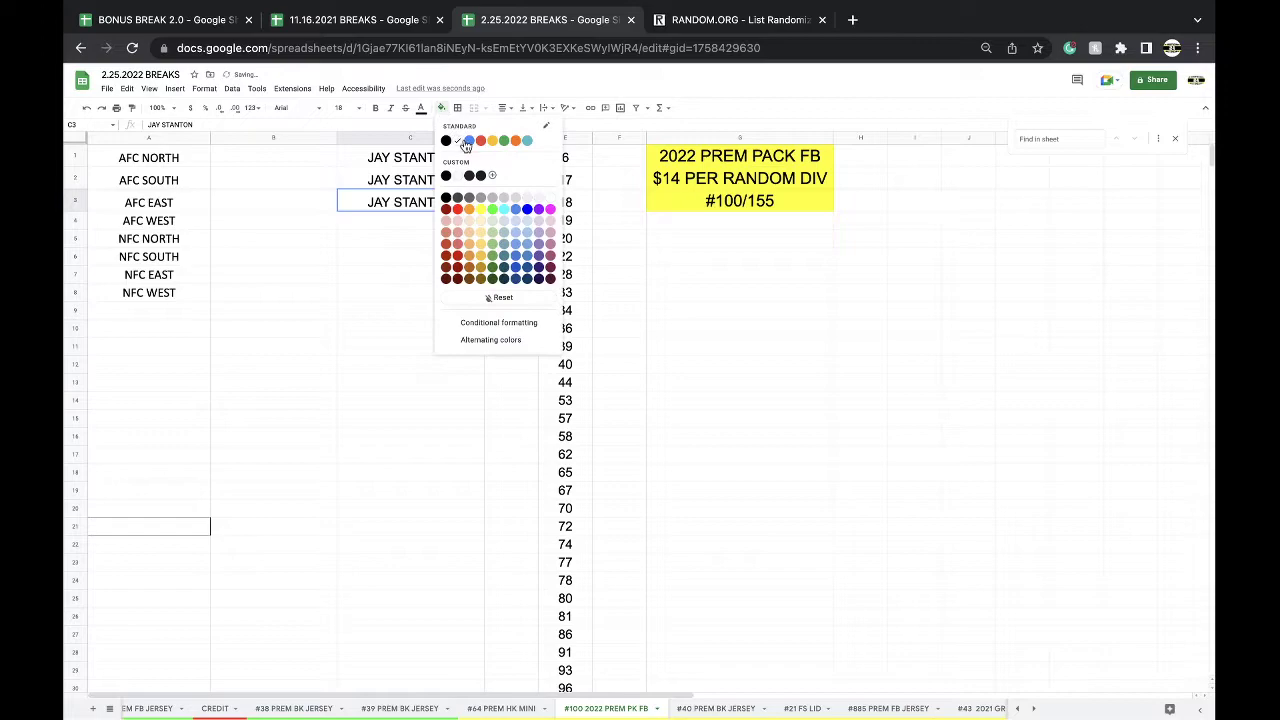
left_click(478, 201)
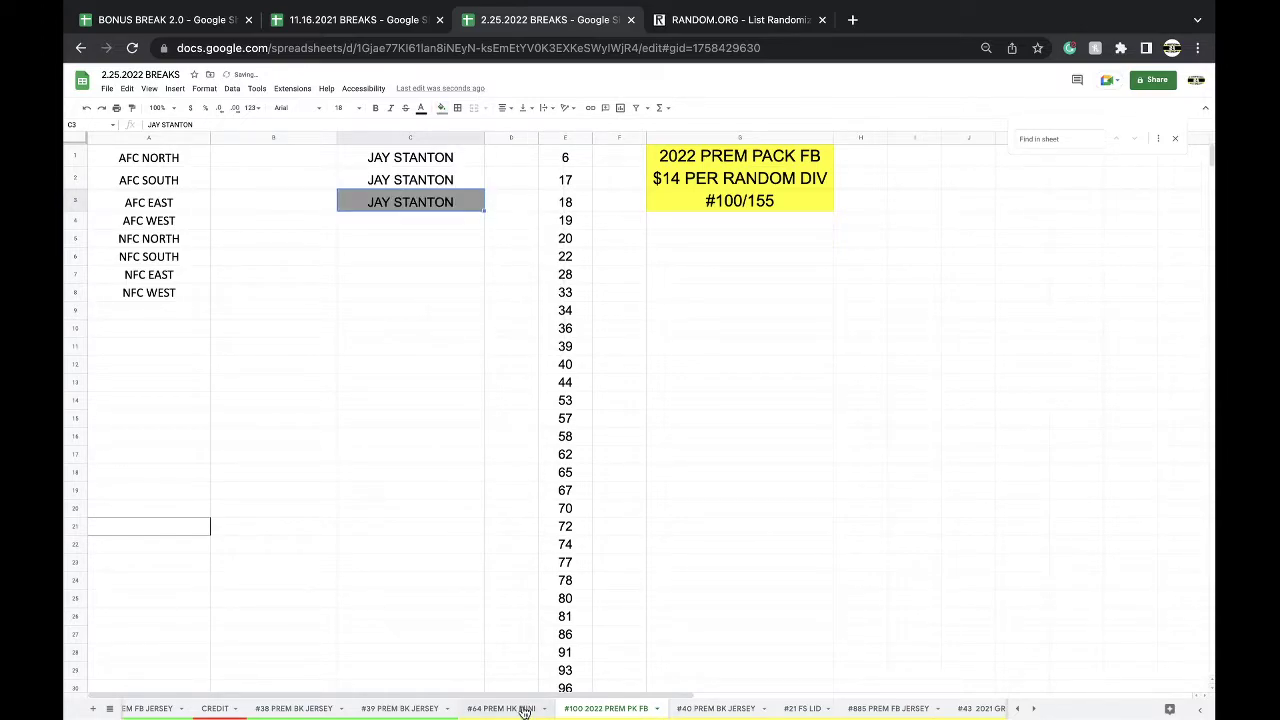
left_click(521, 708)
left_click(420, 708)
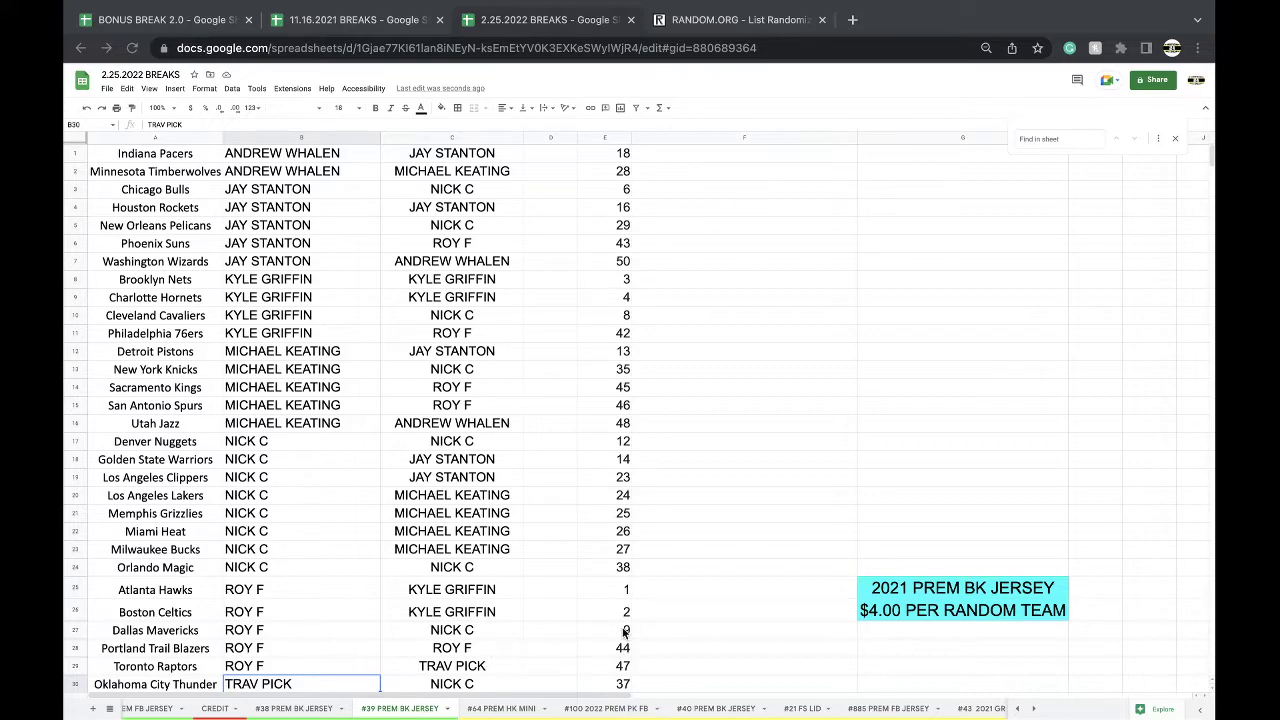
- Sort the #39 sheet A to Z by the team names in column A
scroll(584, 638, "down", 2)
scroll(600, 632, "up", 2)
left_click(166, 137)
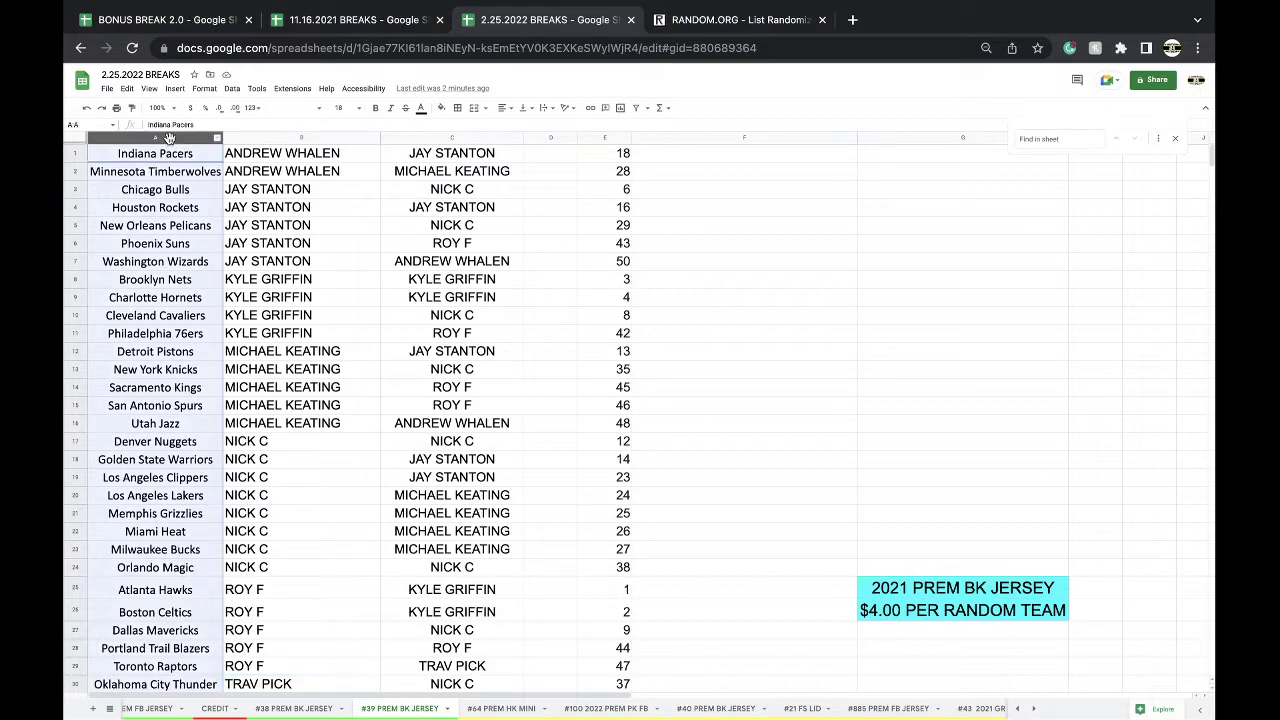
left_click(231, 88)
mouse_move(241, 111)
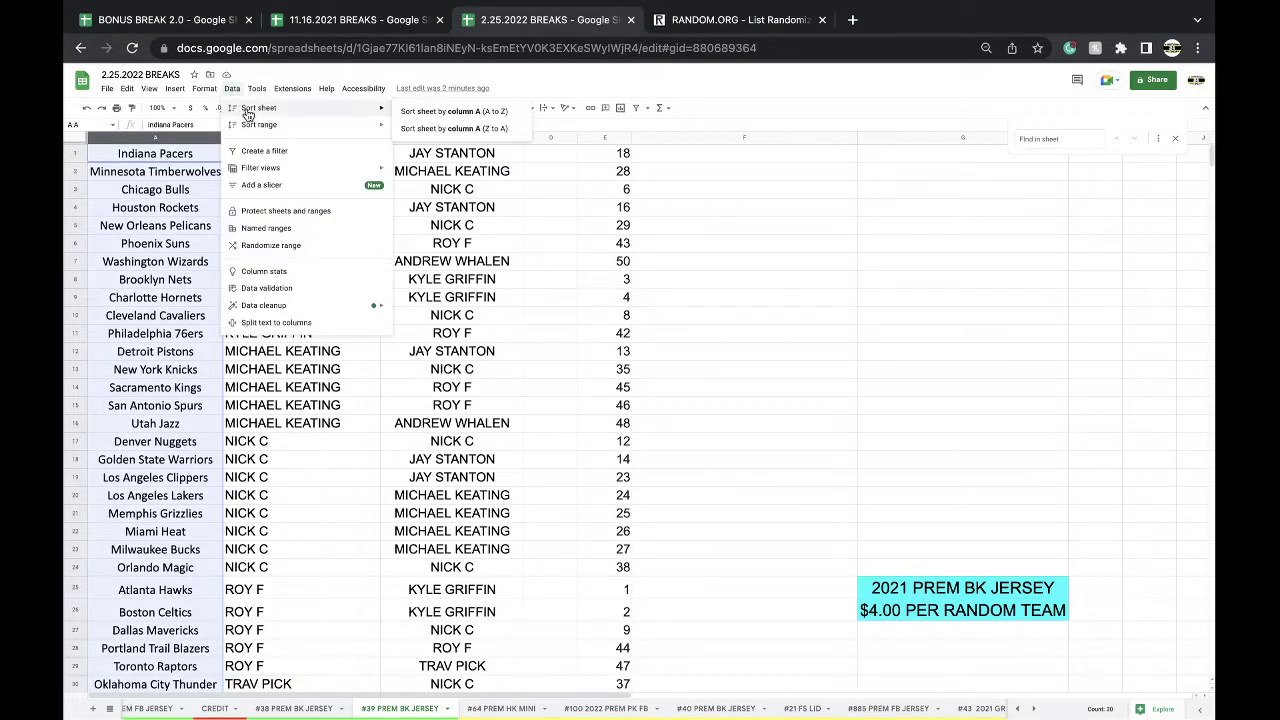
left_click(475, 122)
scroll(308, 339, "down", 5)
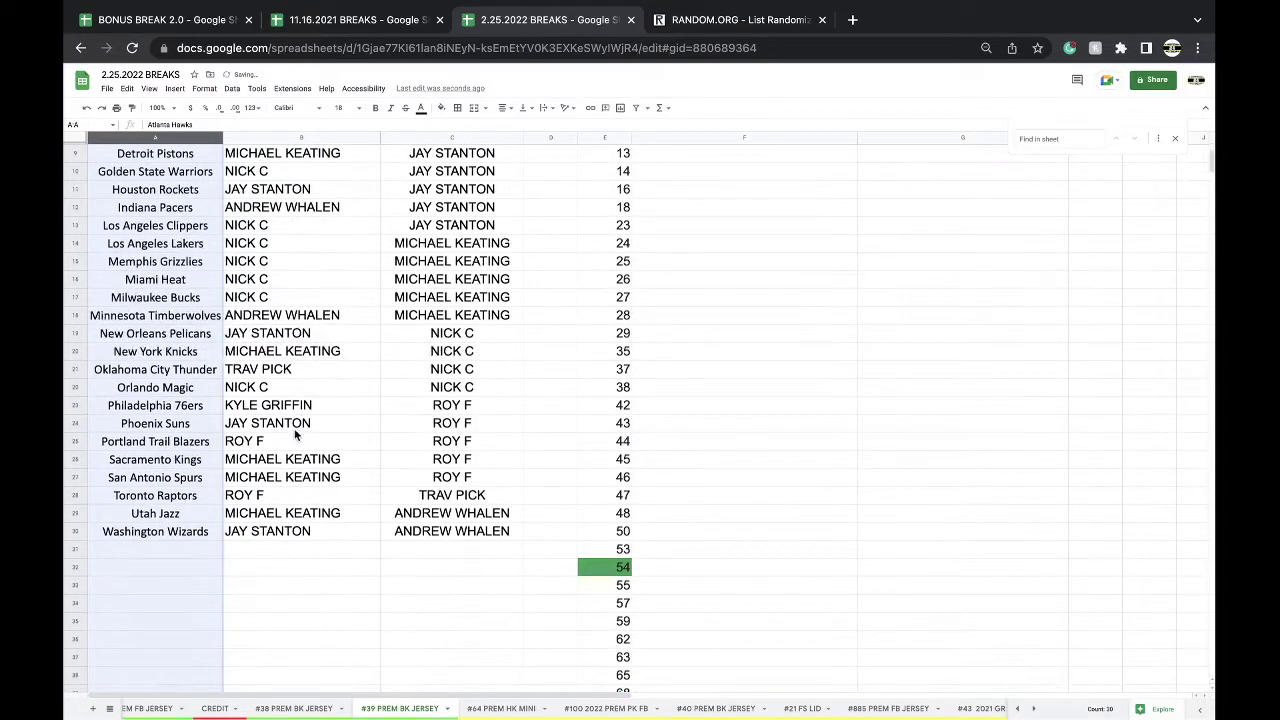
- Paste the Philadelphia 76ers buyer into Miami Heat's row and type Miami's buyer into Philadelphia's
left_click(273, 413)
scroll(273, 413, "up", 1)
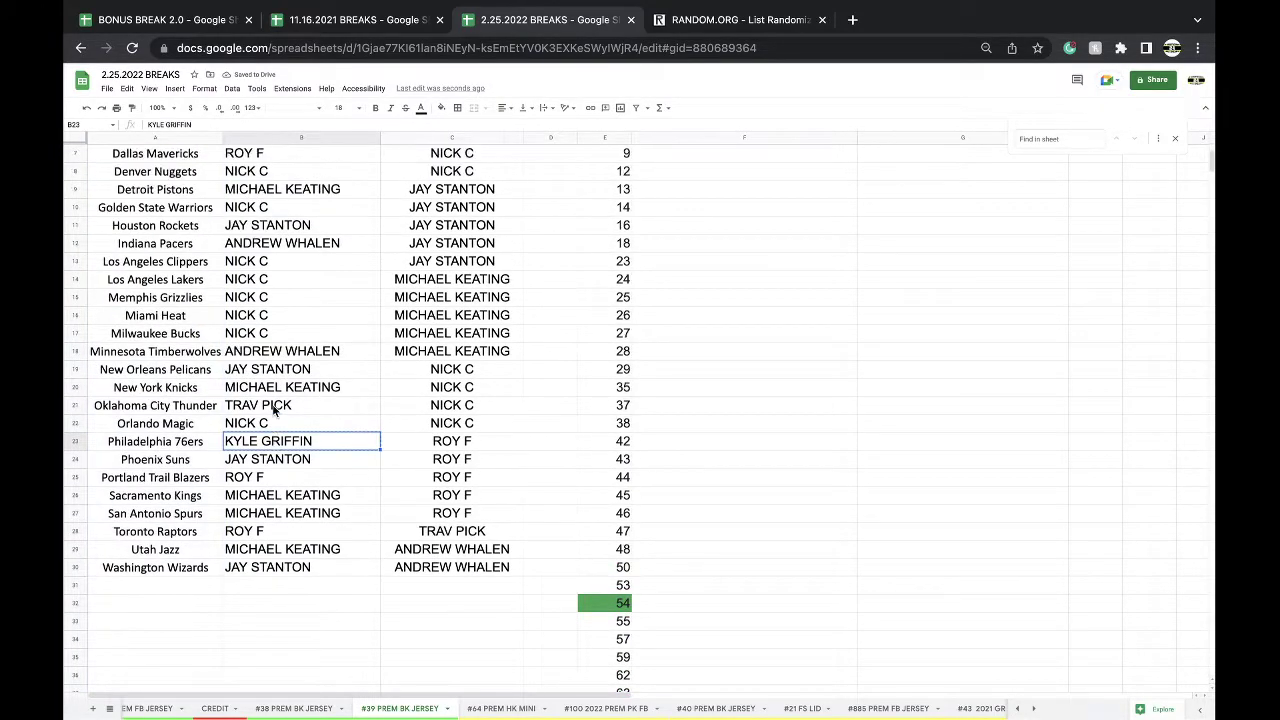
left_click(273, 318)
left_click(287, 442)
type("NICK C")
key("Return")
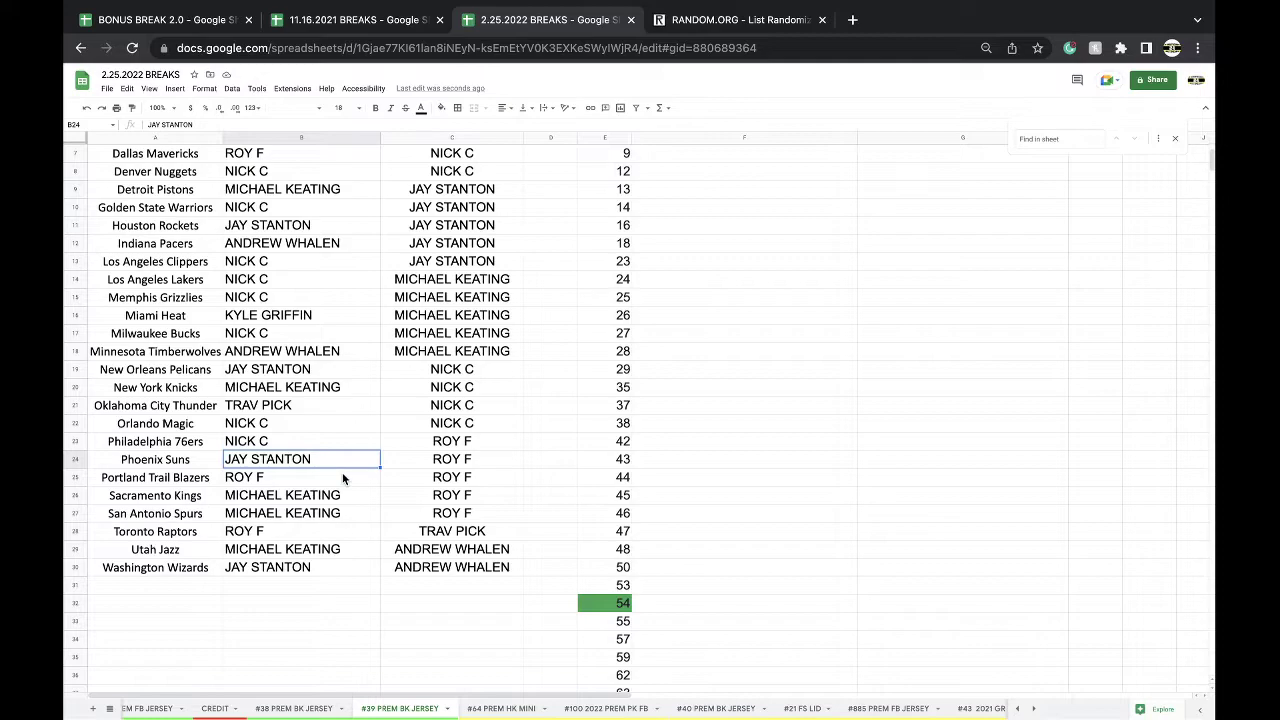
- Paste Orlando Magic's buyer into Detroit Pistons, then New York Knicks' buyer into Orlando Magic
scroll(342, 477, "up", 4)
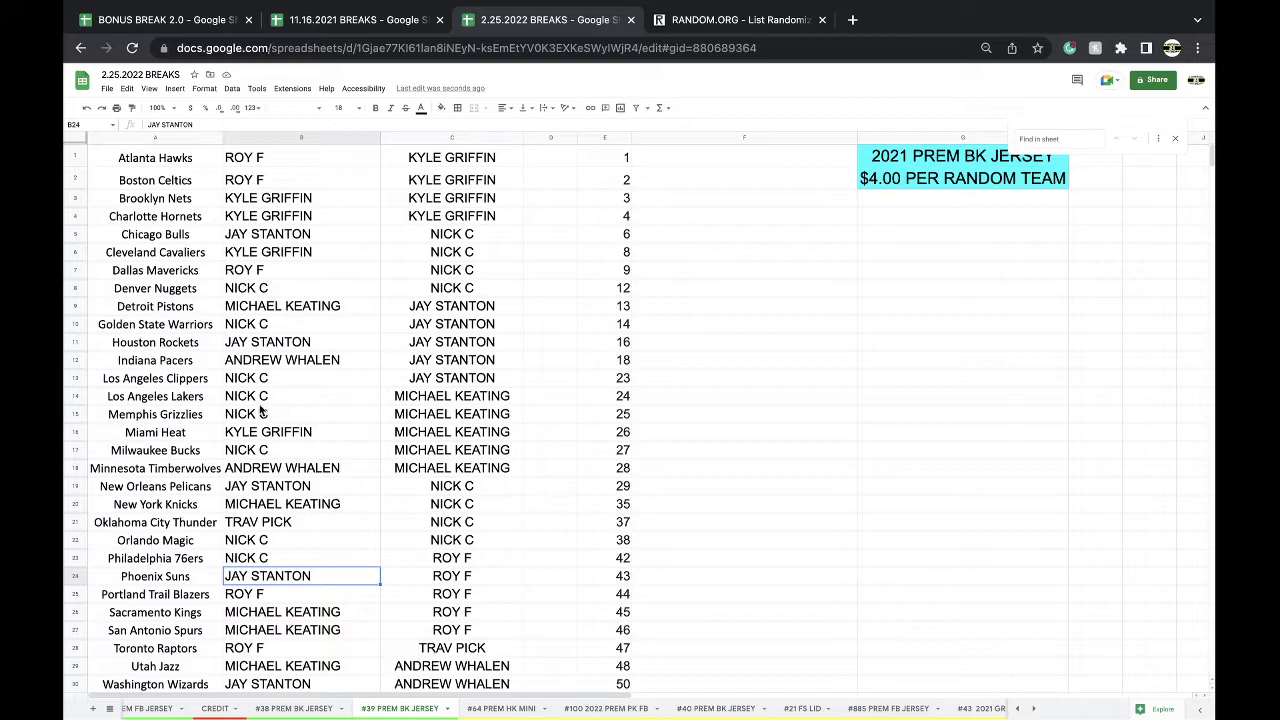
left_click(252, 541)
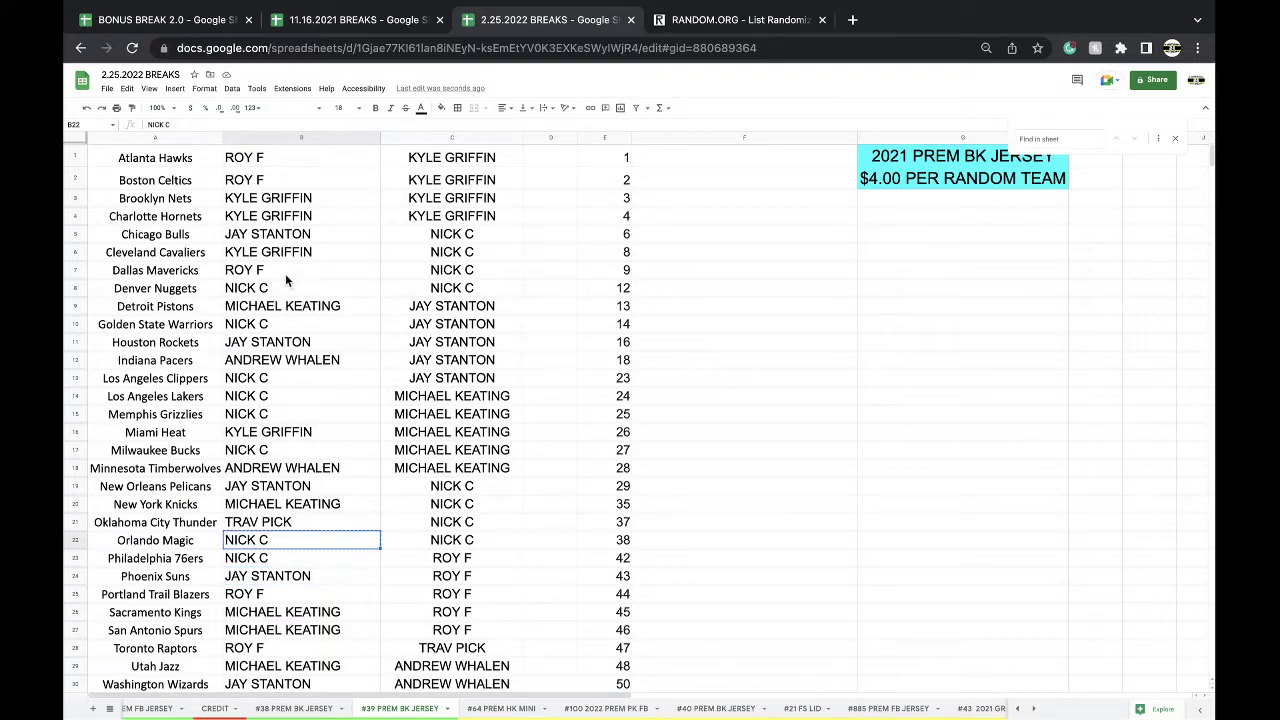
left_click(263, 310)
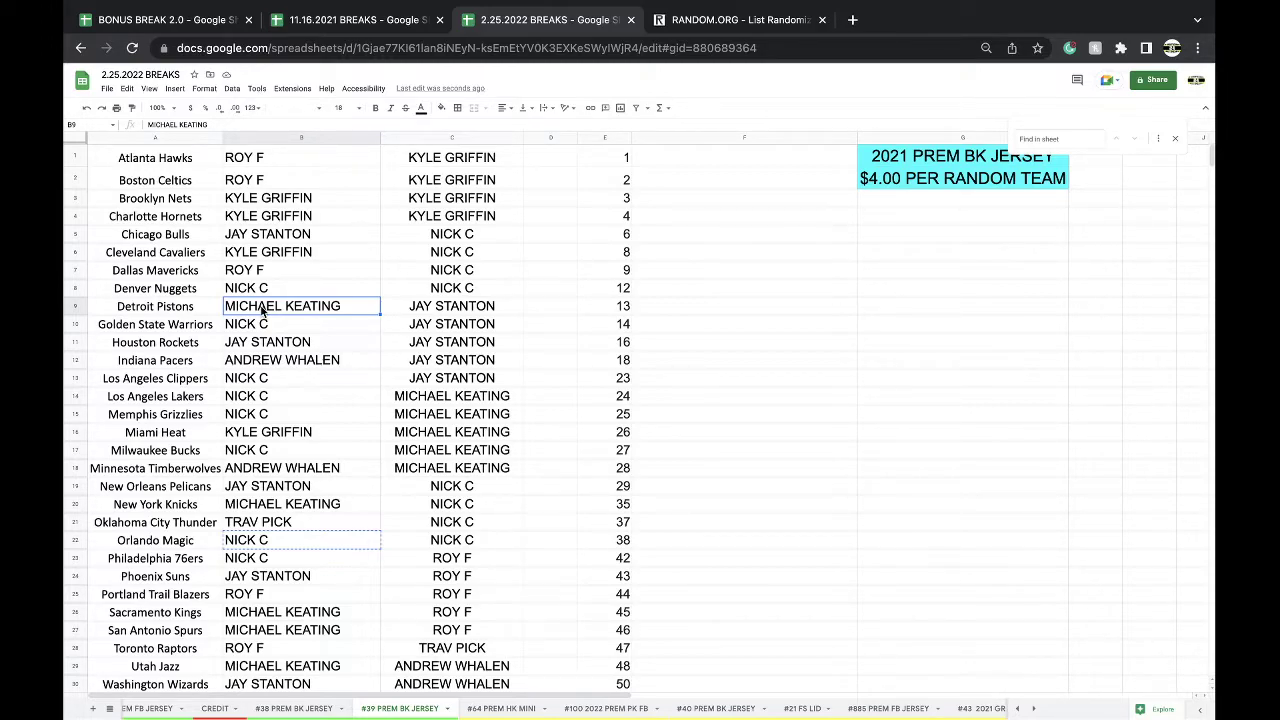
key("ctrl+v")
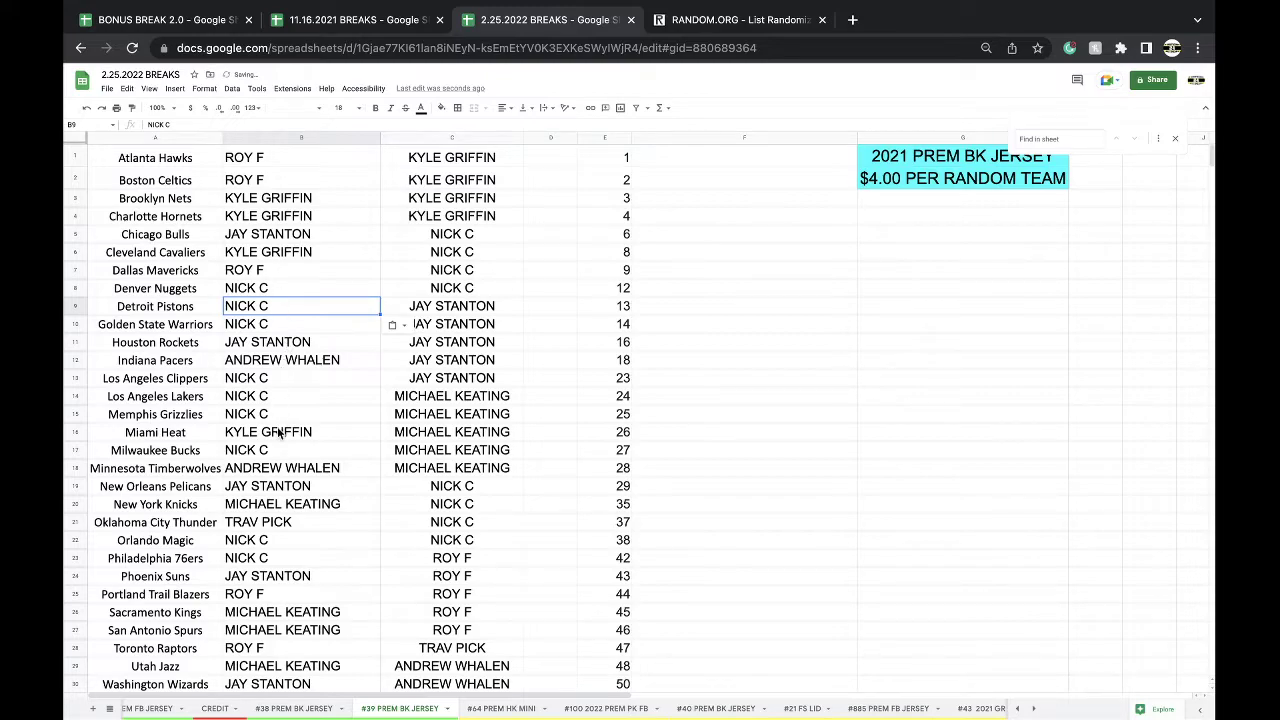
left_click(288, 504)
key("ctrl+c")
left_click(286, 546)
key("ctrl+v")
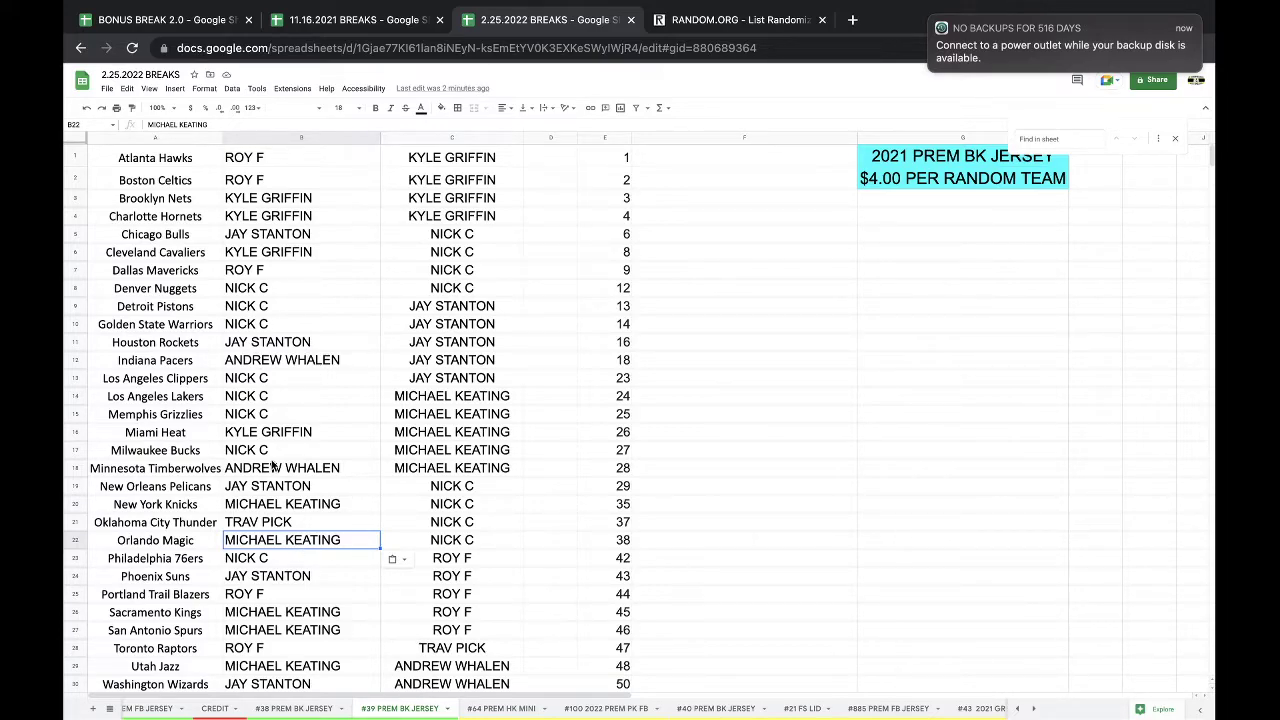
- Paste Memphis Grizzlies' buyer into Chicago Bulls, then enter Chicago's buyer for Memphis via autocomplete
left_click(272, 467)
left_click(264, 414)
key("ctrl+c")
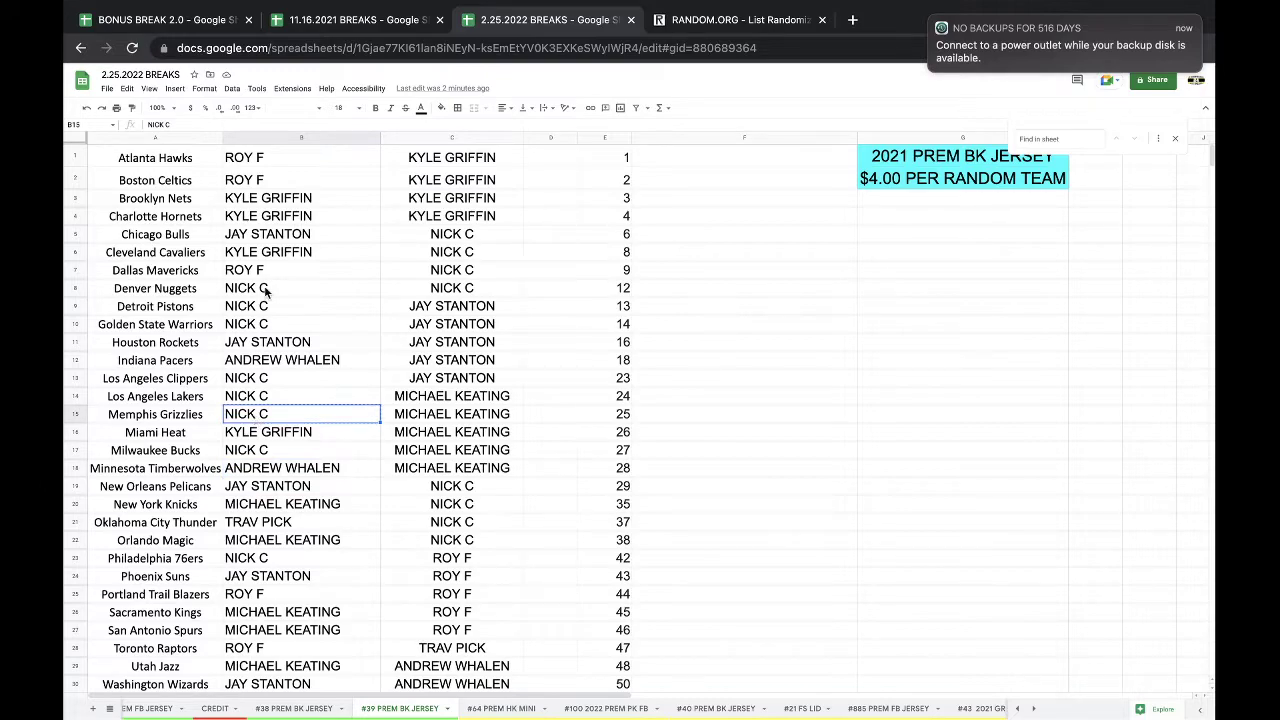
left_click(257, 236)
key("ctrl+v")
left_click(263, 413)
type("JAY")
left_click(337, 523)
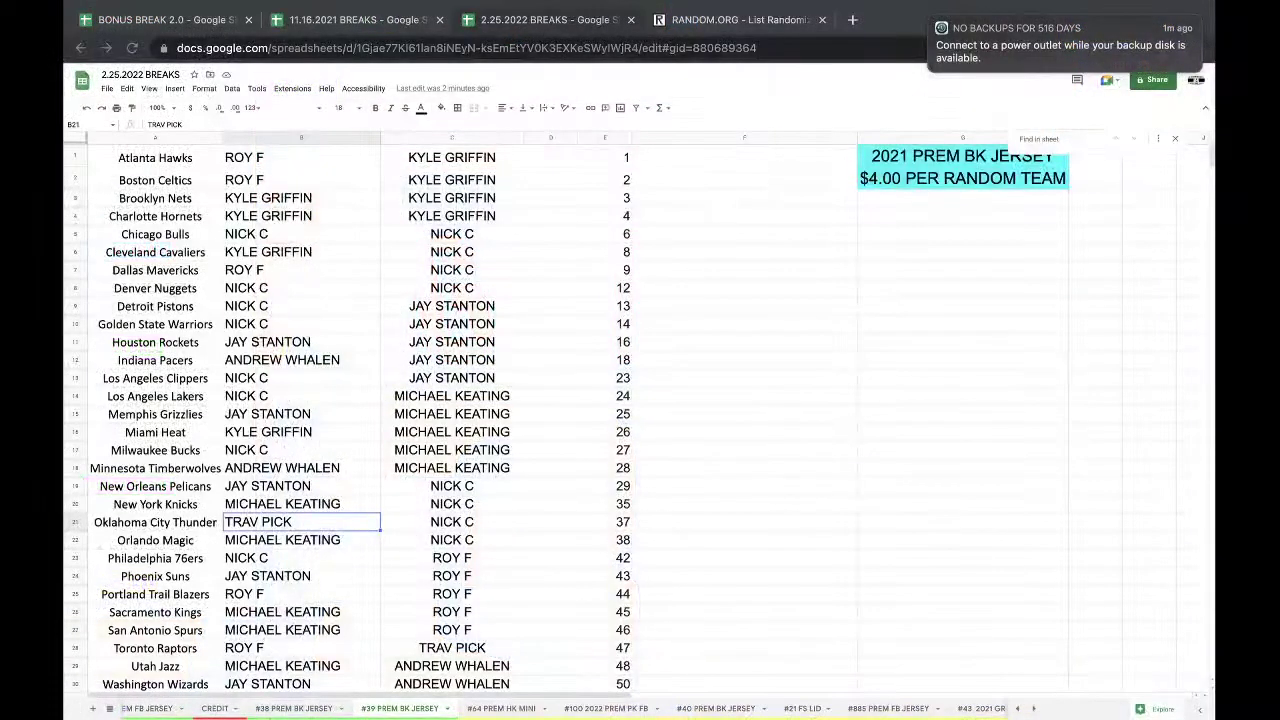
- Fill the Los Angeles Clippers buyer cell B13 red to mark the bonus winner
left_click(270, 382)
left_click(439, 109)
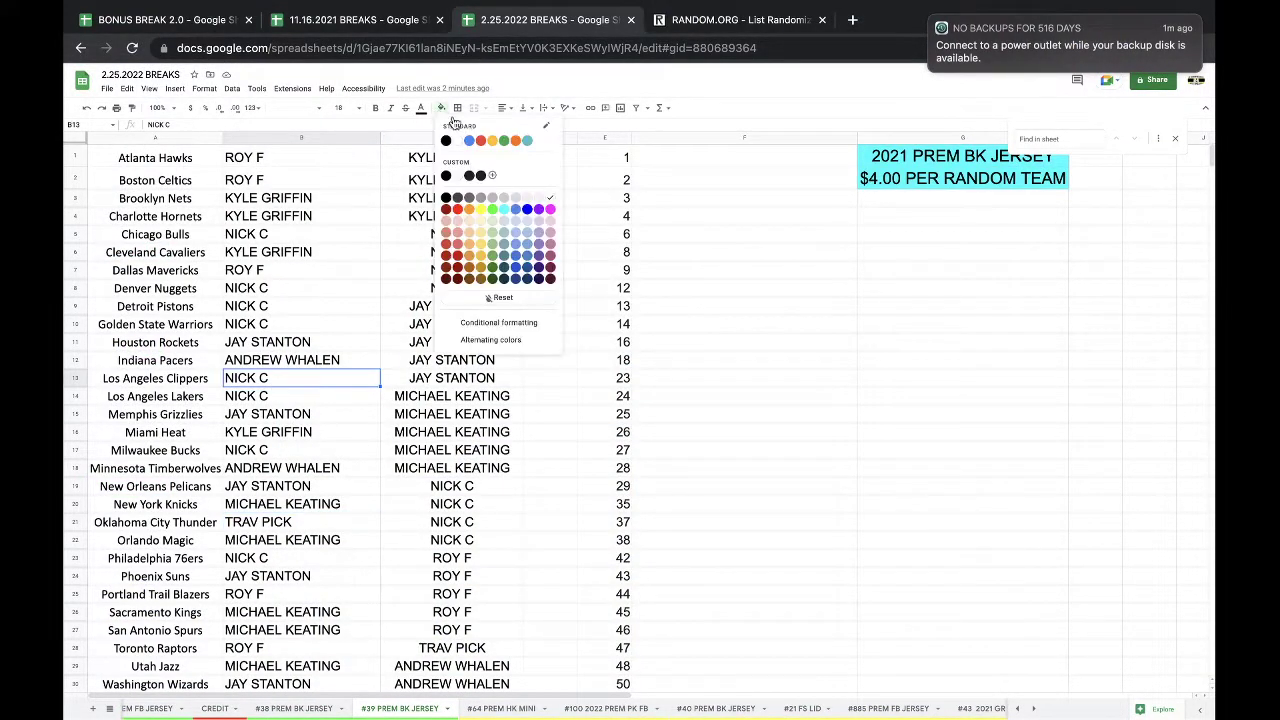
left_click(480, 160)
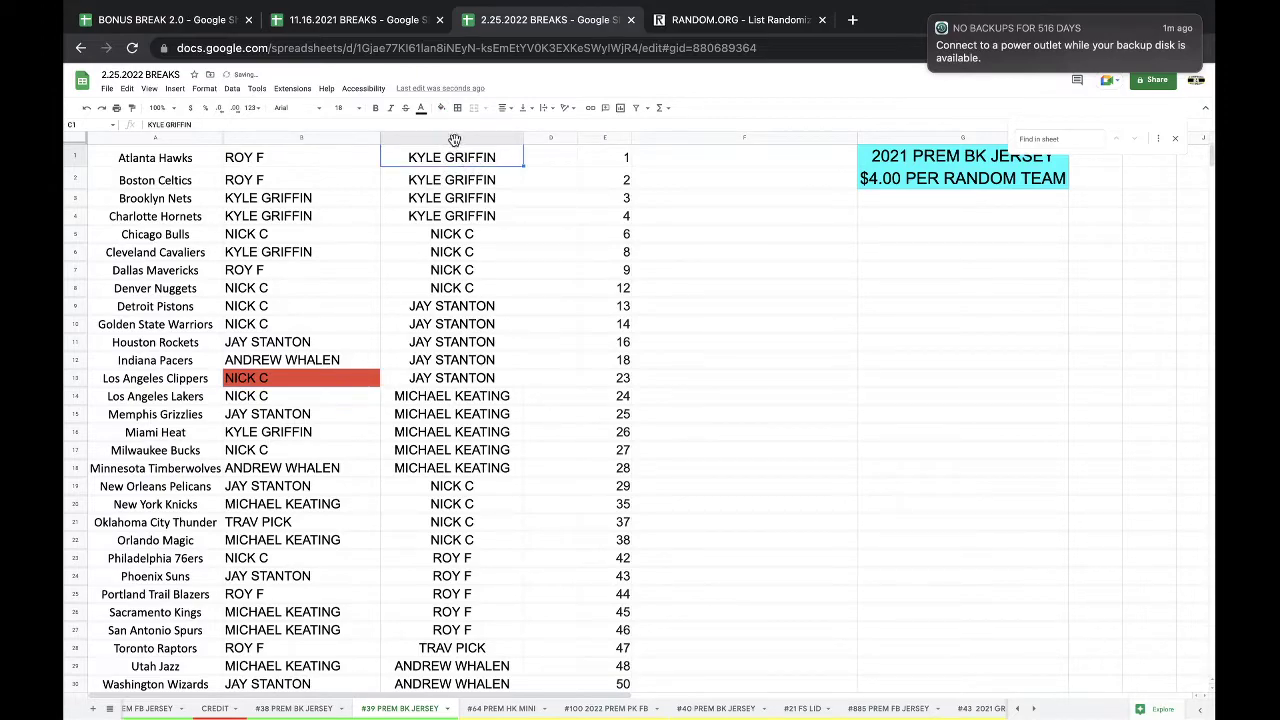
- Copy the whole column C buyer list
left_click(452, 137)
key("ctrl+c")
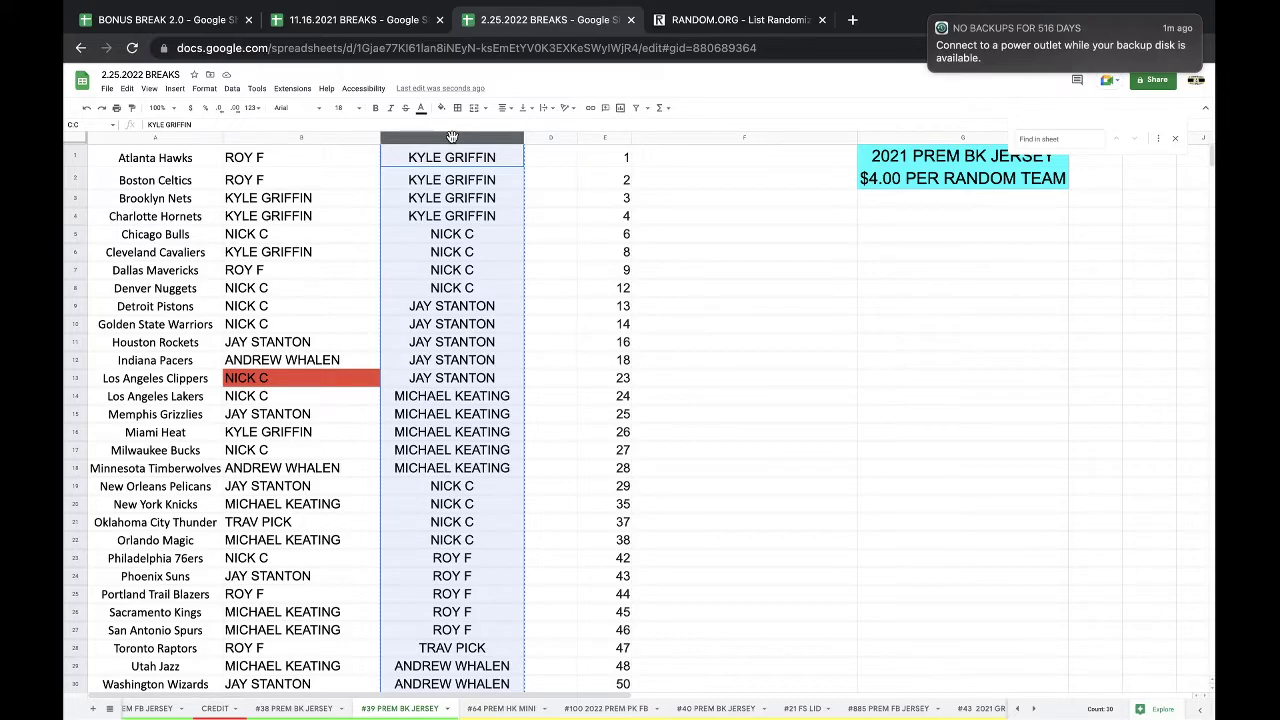
scroll(512, 216, "down", 2)
scroll(512, 216, "up", 2)
left_click(735, 20)
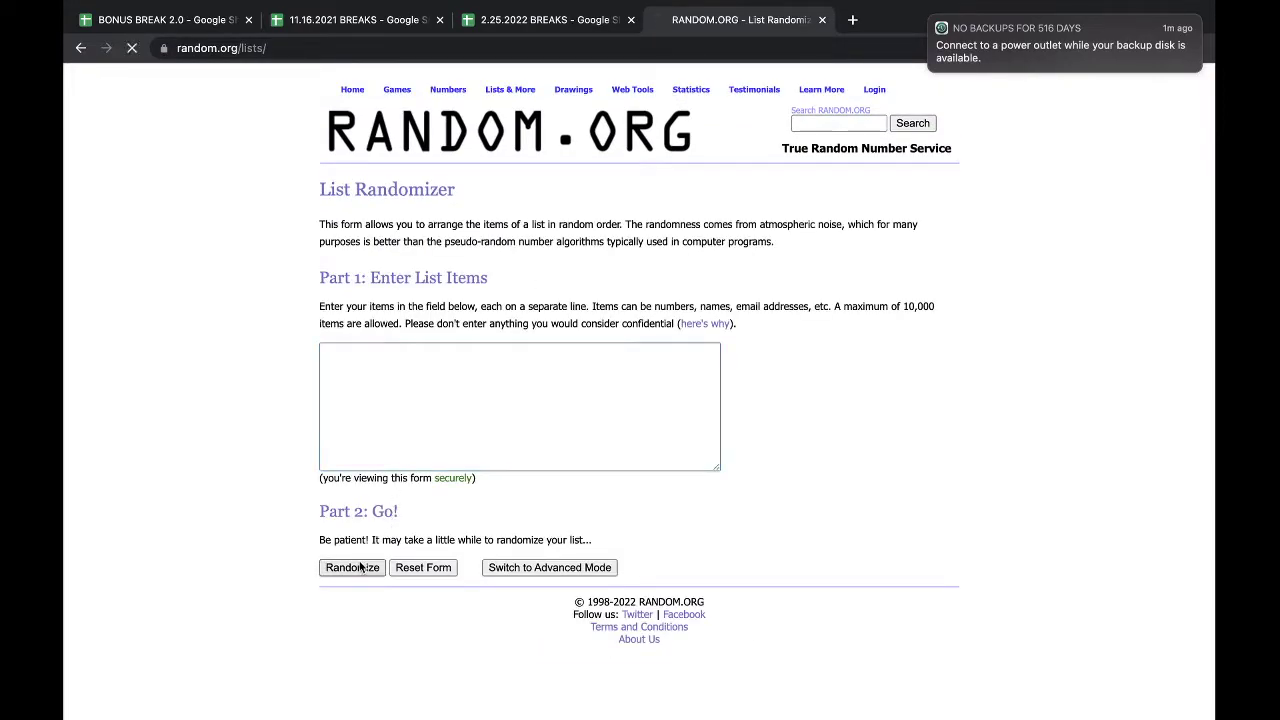
- Reshuffle the 30 buyer names four more times on RANDOM.ORG and select the first name drawn
scroll(340, 600, "down", 2)
left_click(340, 606)
left_click(340, 606)
left_click(338, 622)
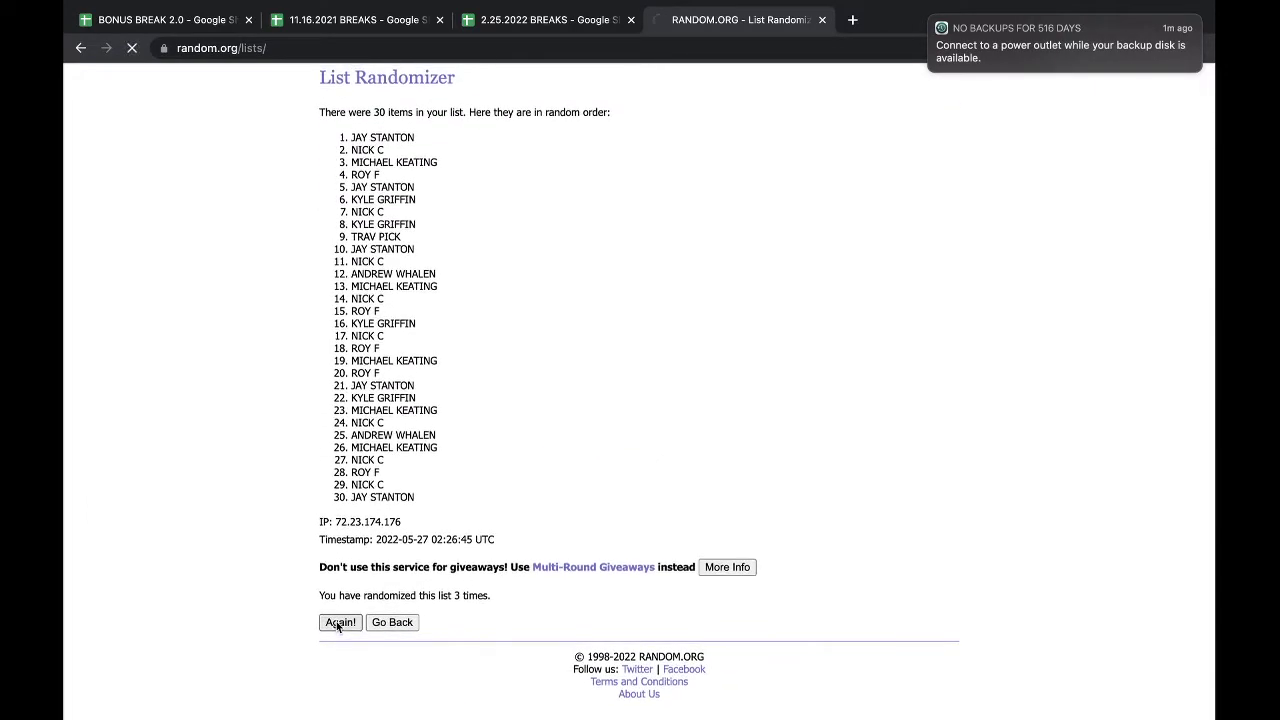
left_click(338, 692)
triple_click(369, 249)
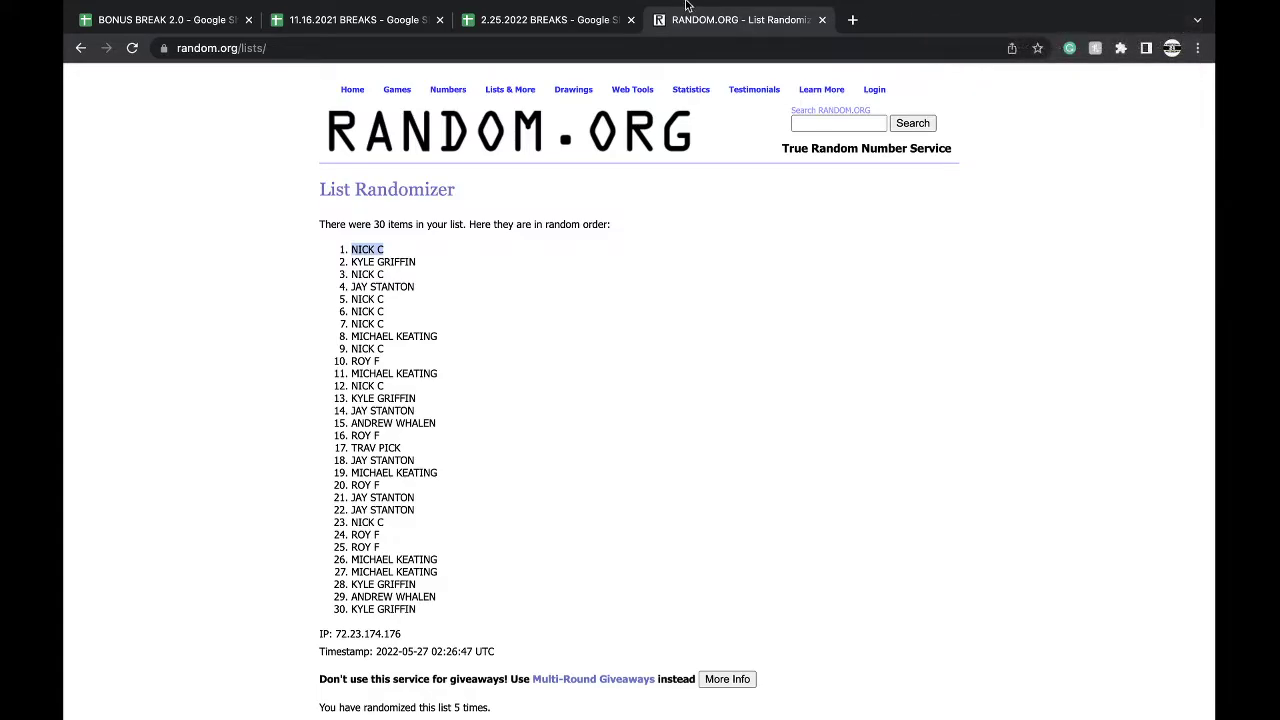
left_click(586, 17)
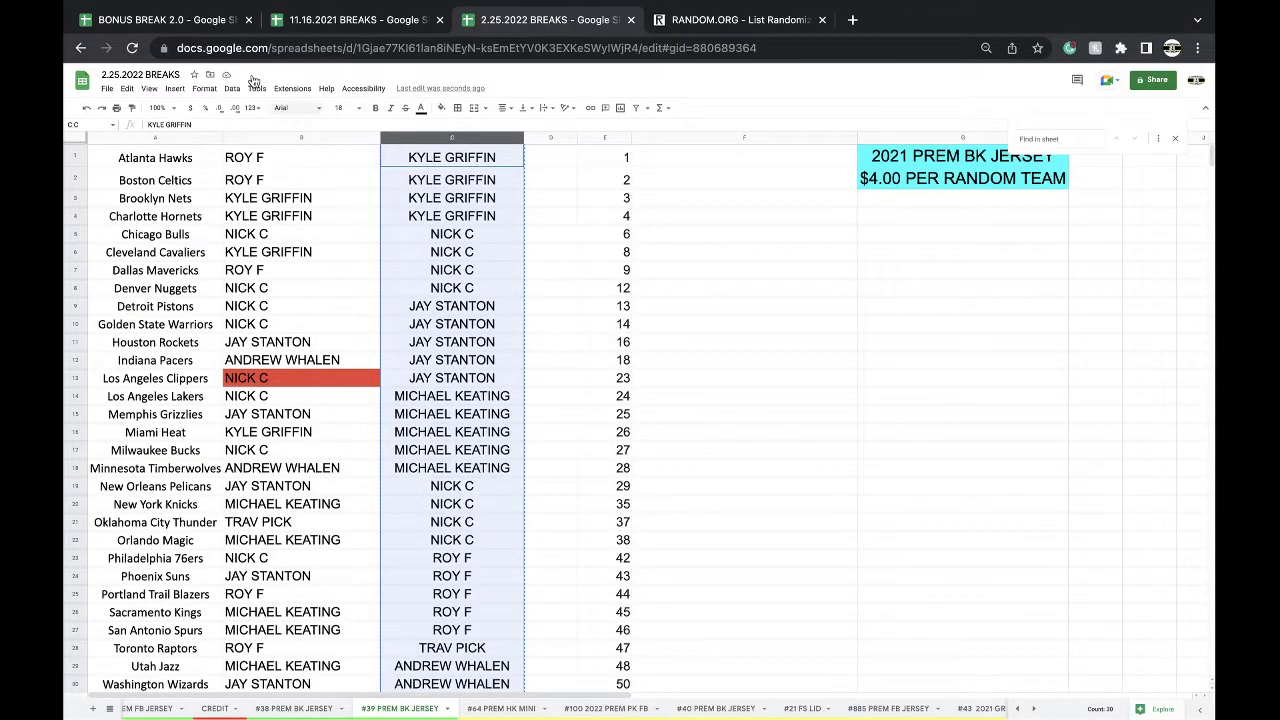
- Paste the bonus winner's name into C19, the New Orleans Pelicans row of BONUS BREAK 2.0
left_click(165, 19)
left_click(478, 476)
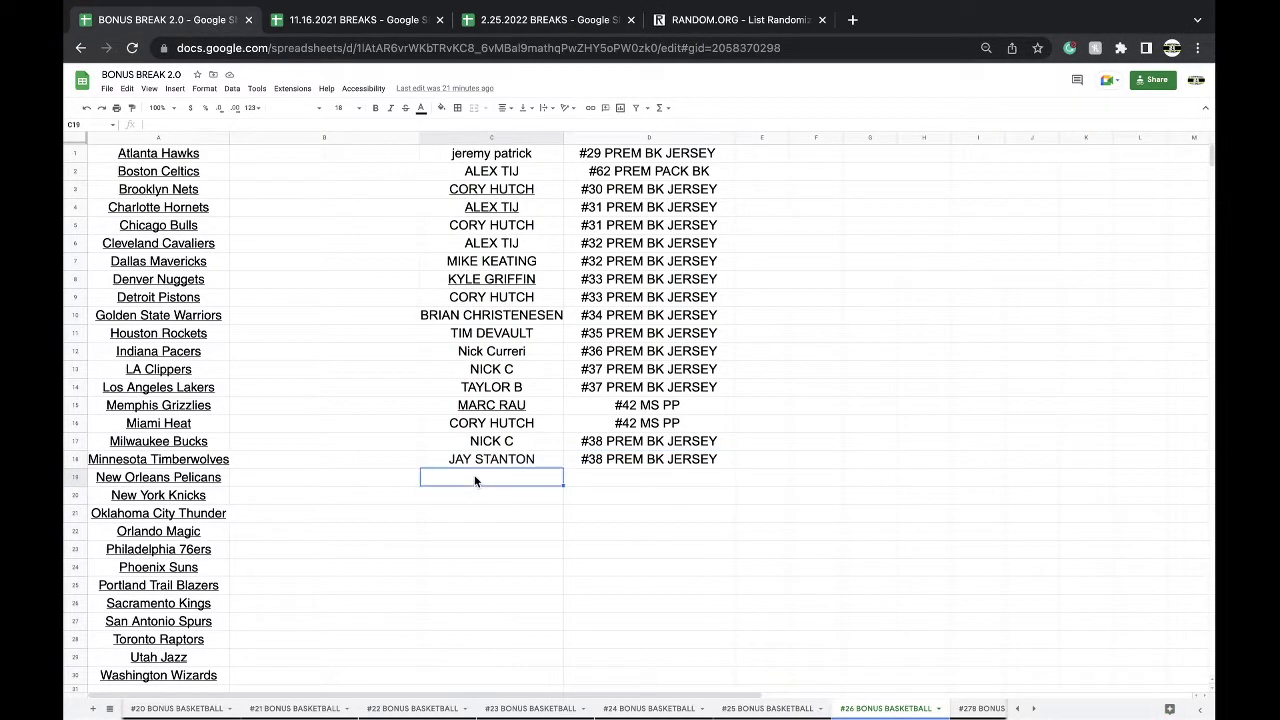
key("ctrl+v")
- Label D19 as #39 PREM BK JERSEY by copying D18 and changing 38 to 39
left_click(605, 460)
key("ctrl+c")
left_click(603, 478)
key("ctrl+v")
double_click(603, 483)
key("BackSpace")
type("9")
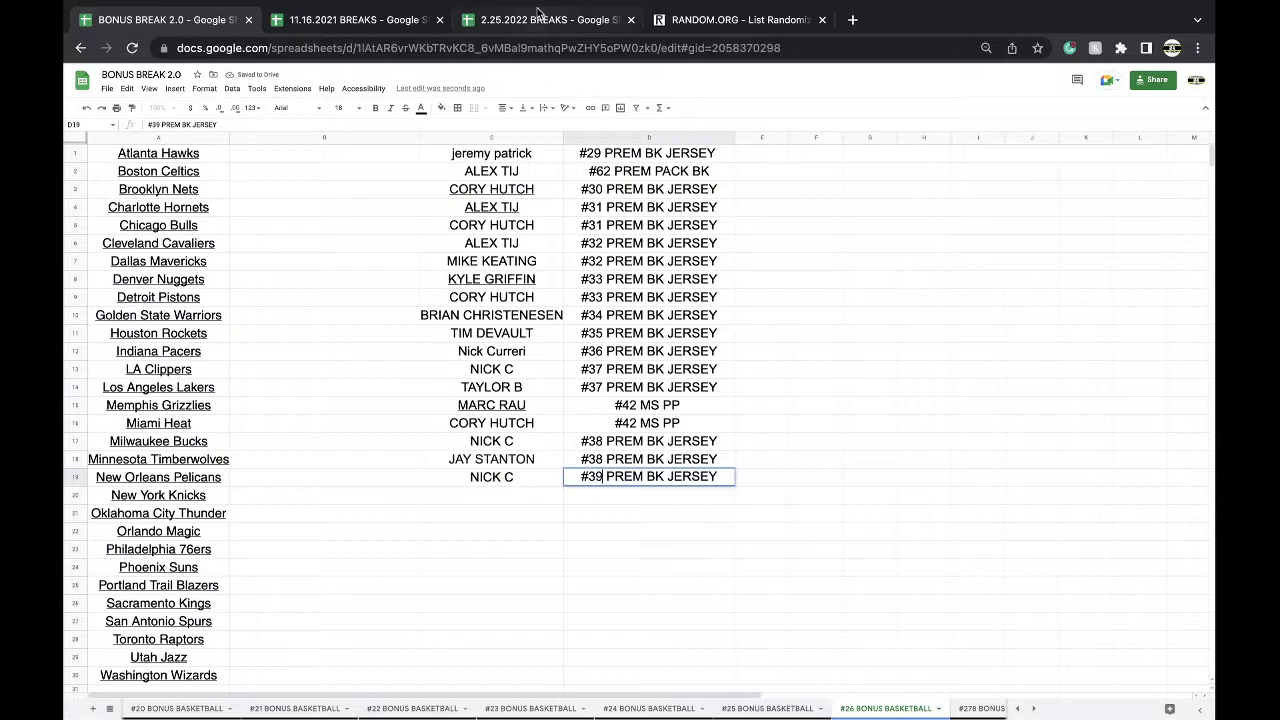
left_click(538, 14)
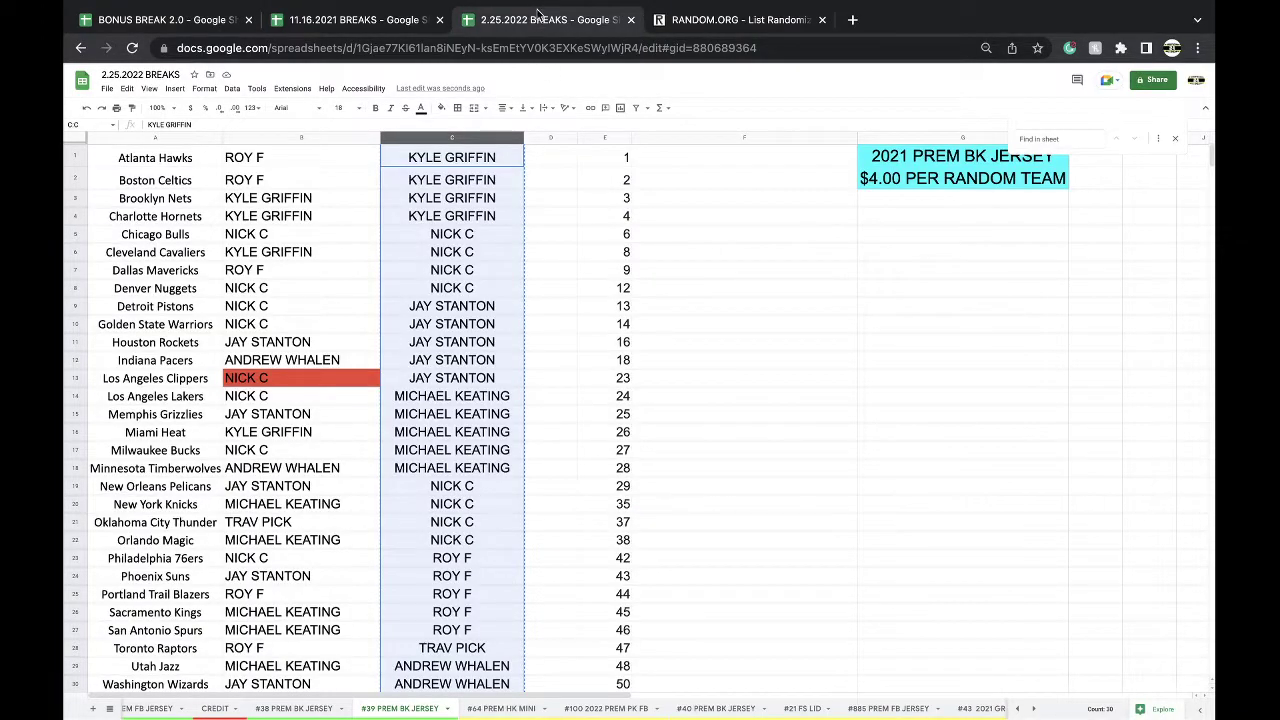
left_click(510, 708)
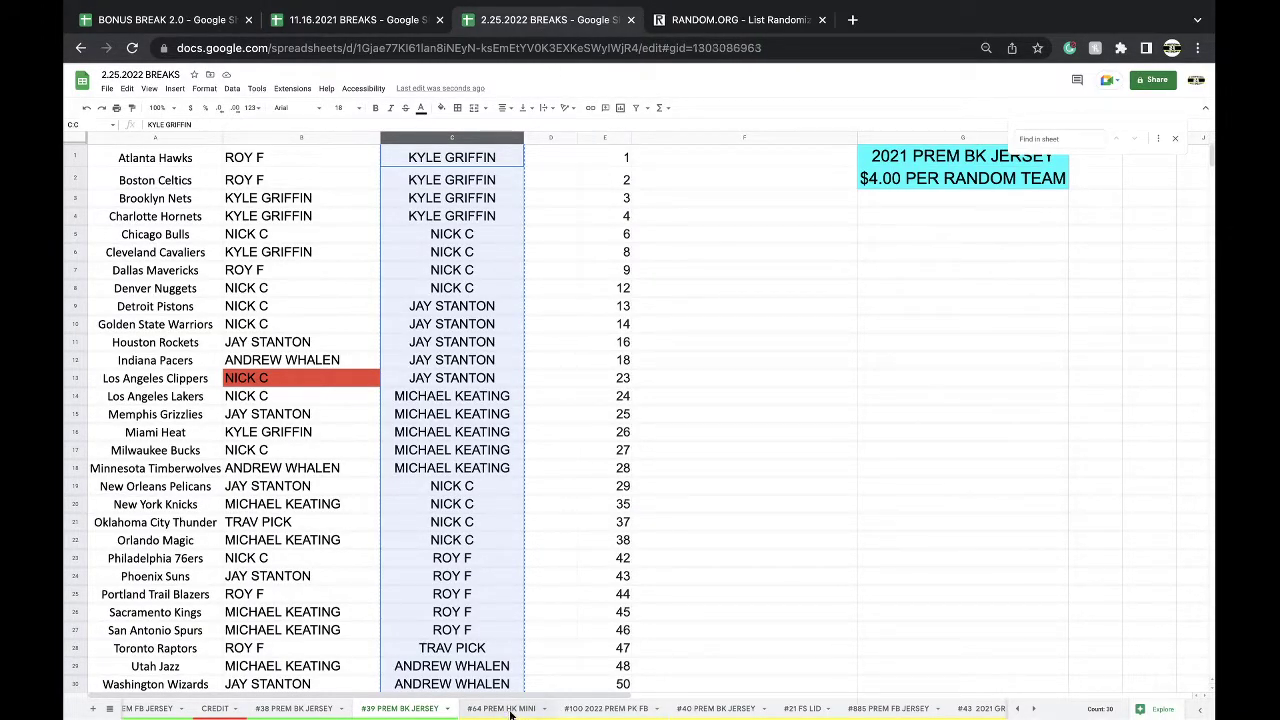